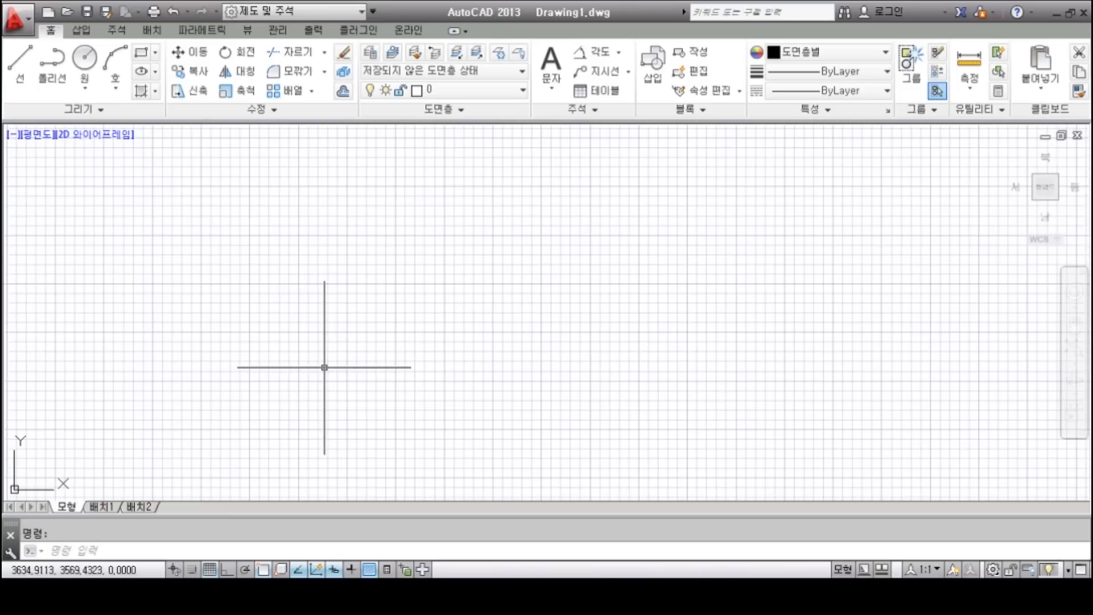
- Draw a horizontal line 500 units long with the Line command, turning ortho mode on to keep it straight
middle_drag(335, 397, 332, 398)
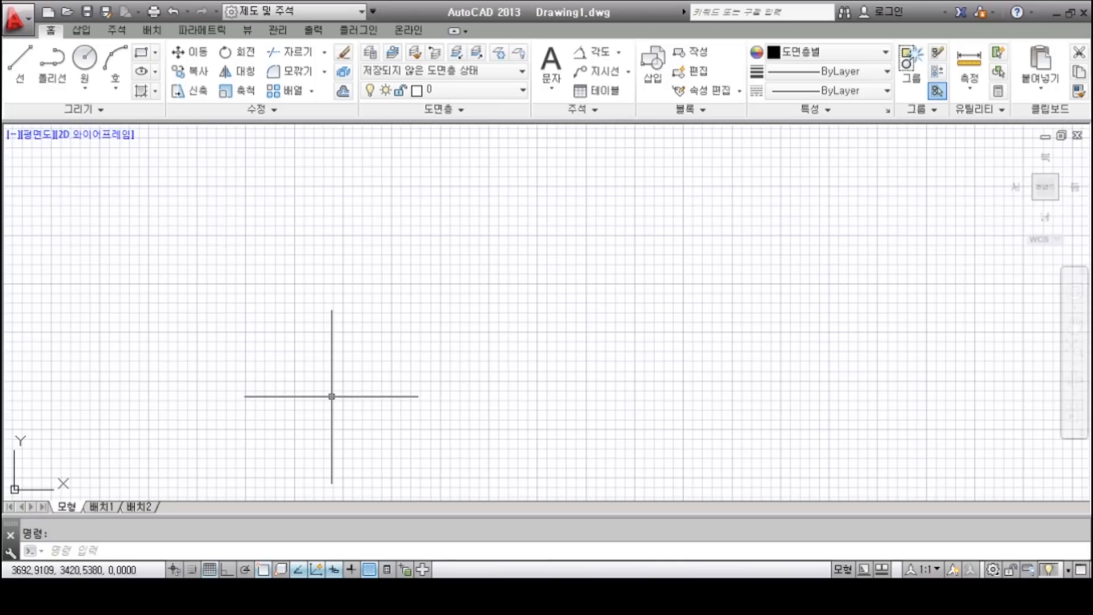
middle_drag(332, 392, 323, 387)
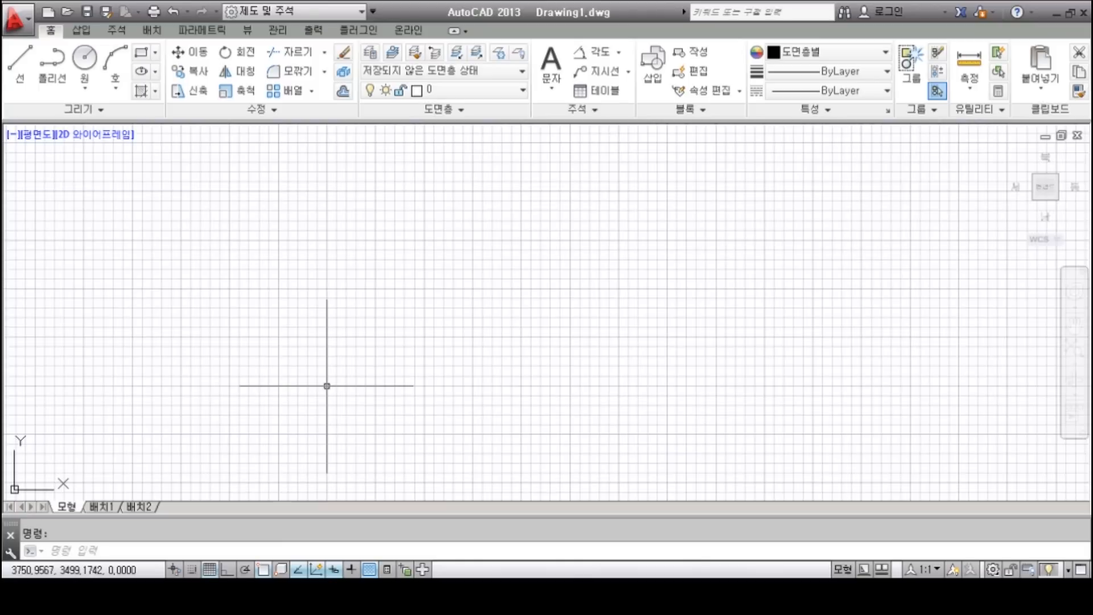
text(LINE)
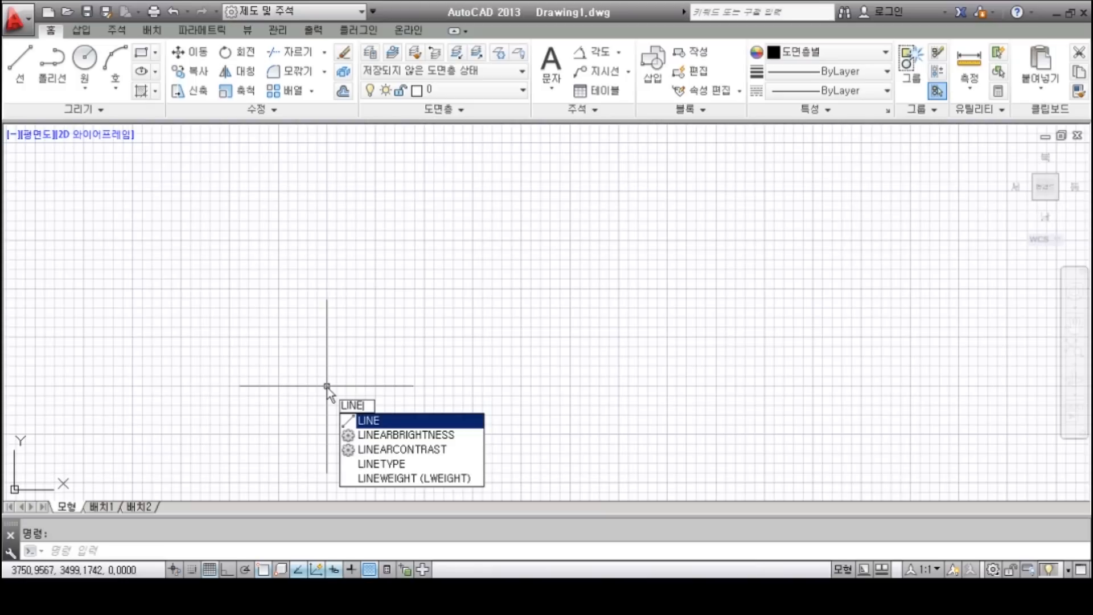
key(Return)
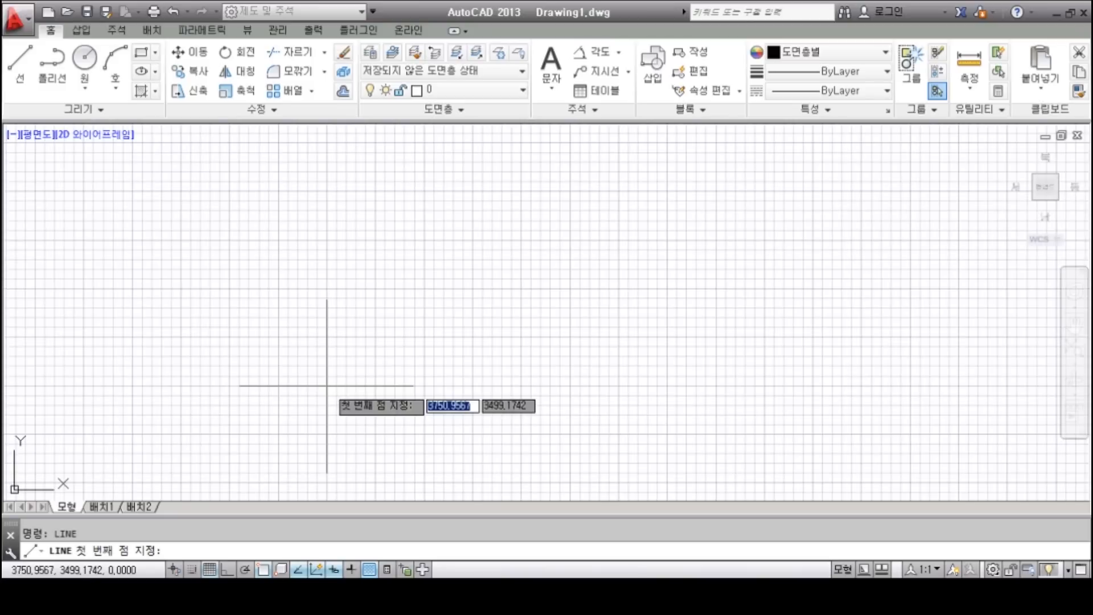
click(327, 385)
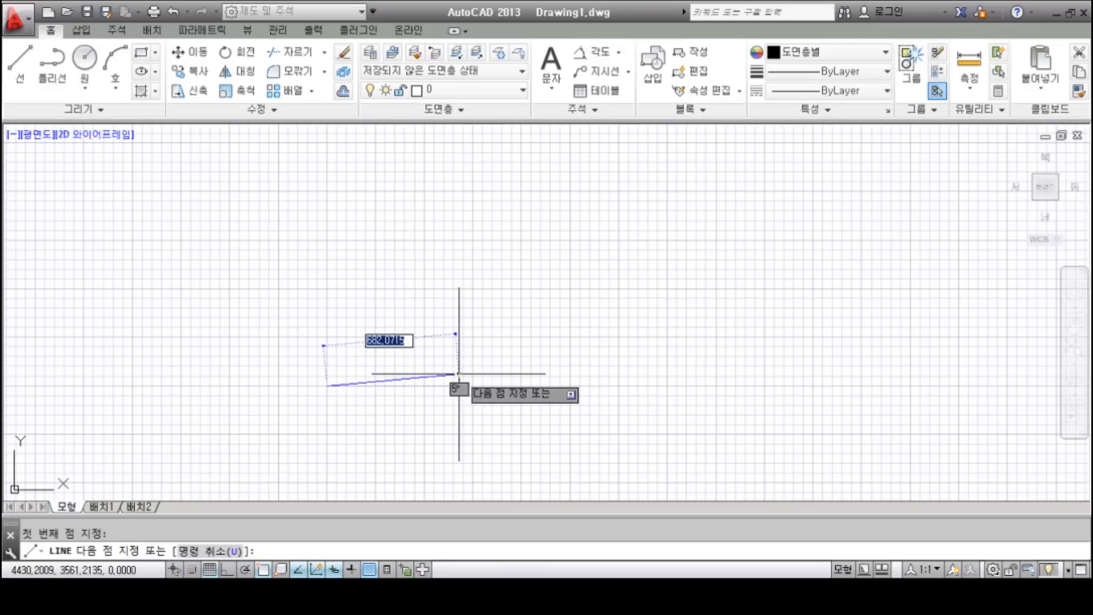
key(F8)
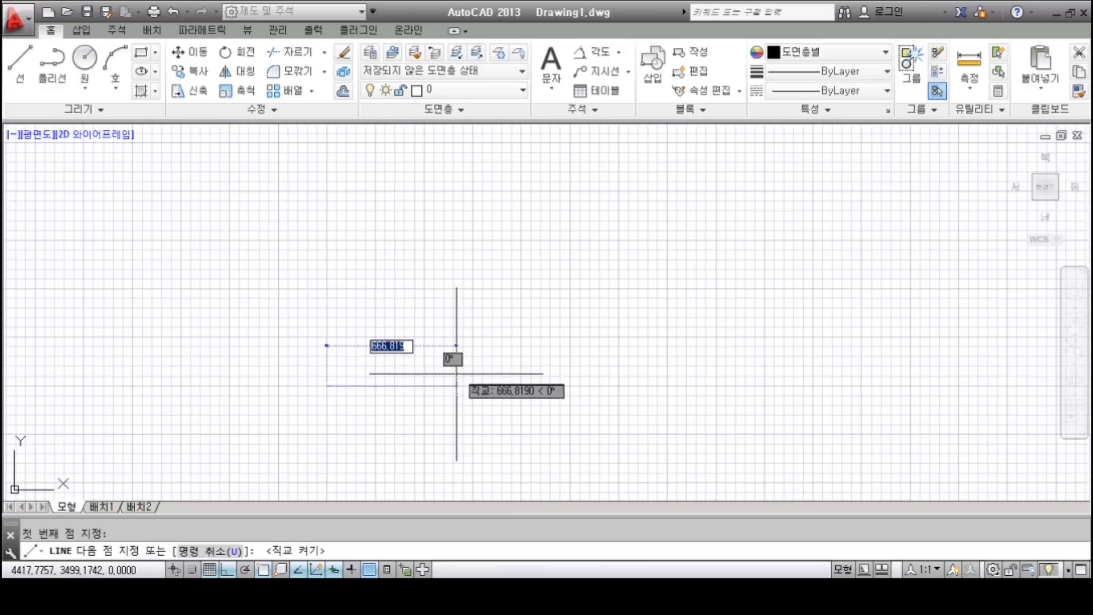
scroll(420, 413, up, 4)
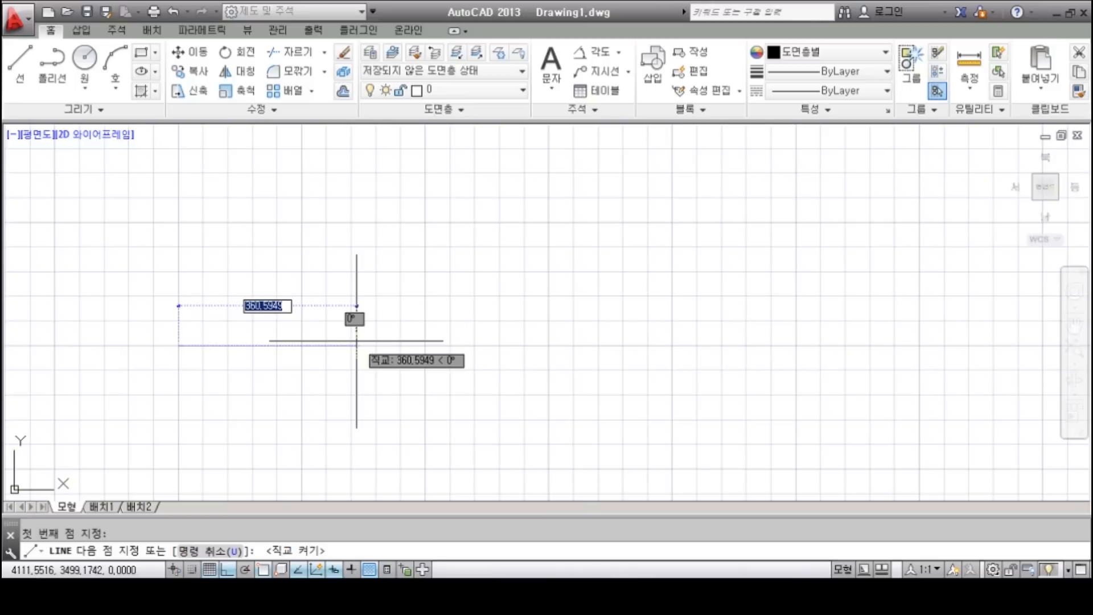
text(500)
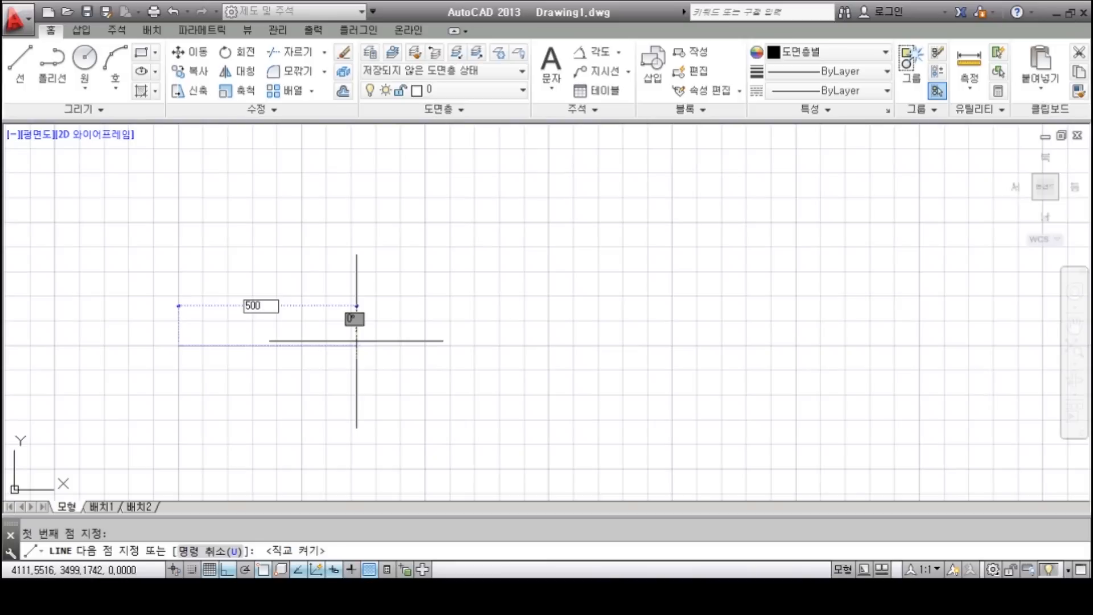
key(Return)
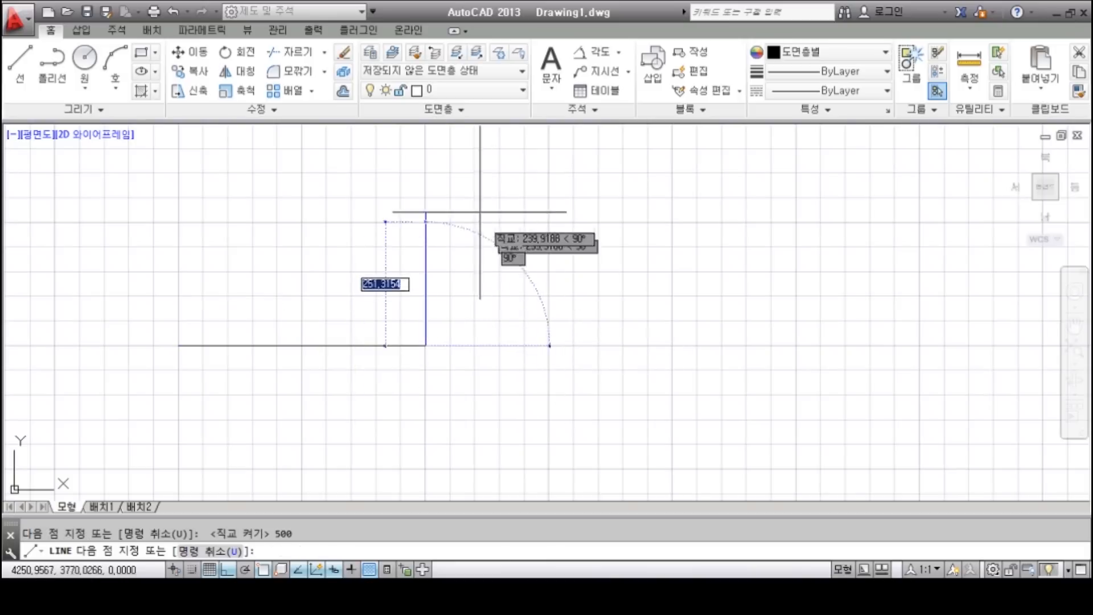
scroll(239, 234, up, 2)
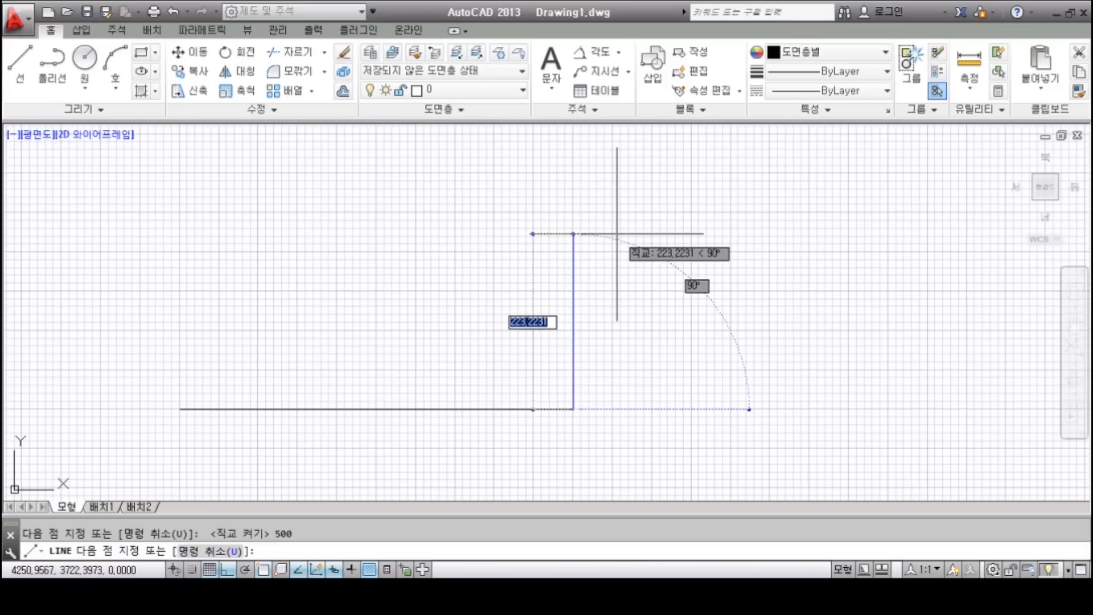
key(Return)
- Add a linear dimension between the two endpoints of the horizontal line and view its text up close
middle_drag(407, 296, 428, 254)
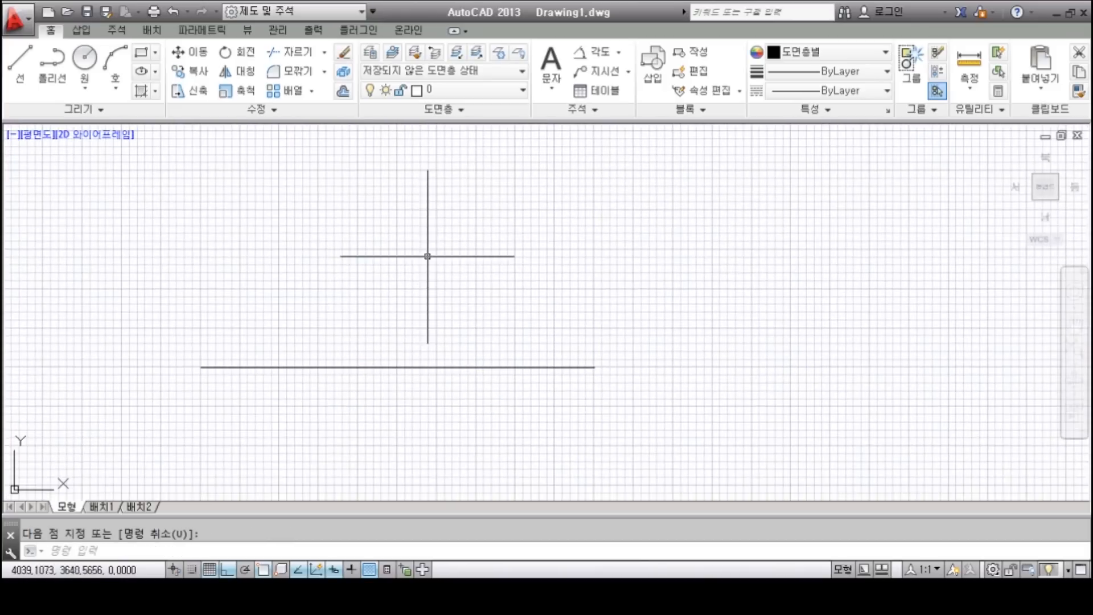
scroll(399, 394, up, 2)
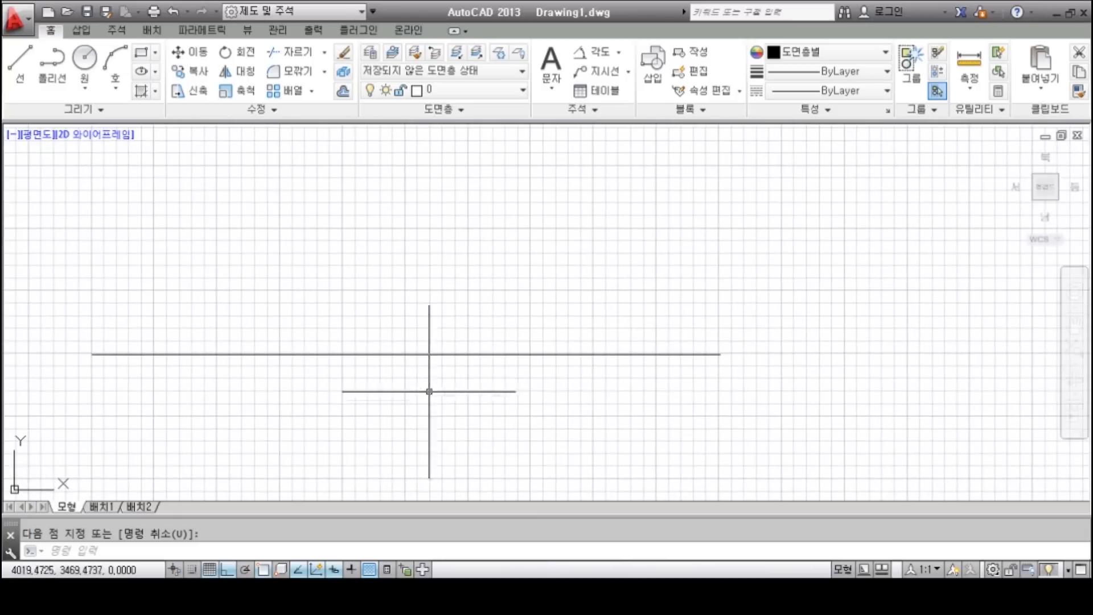
click(619, 53)
click(612, 78)
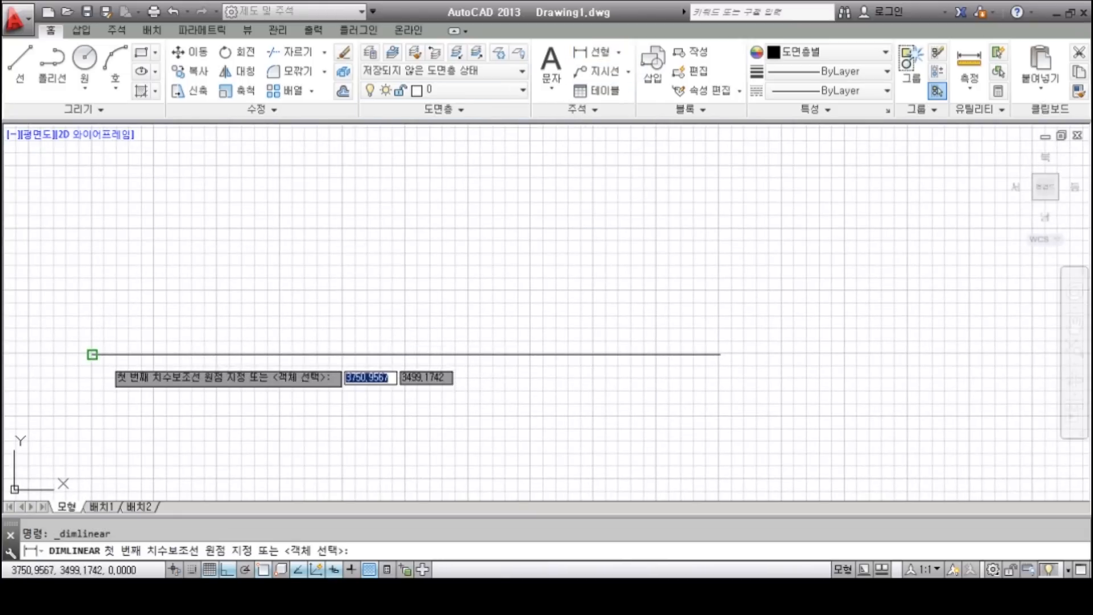
click(93, 353)
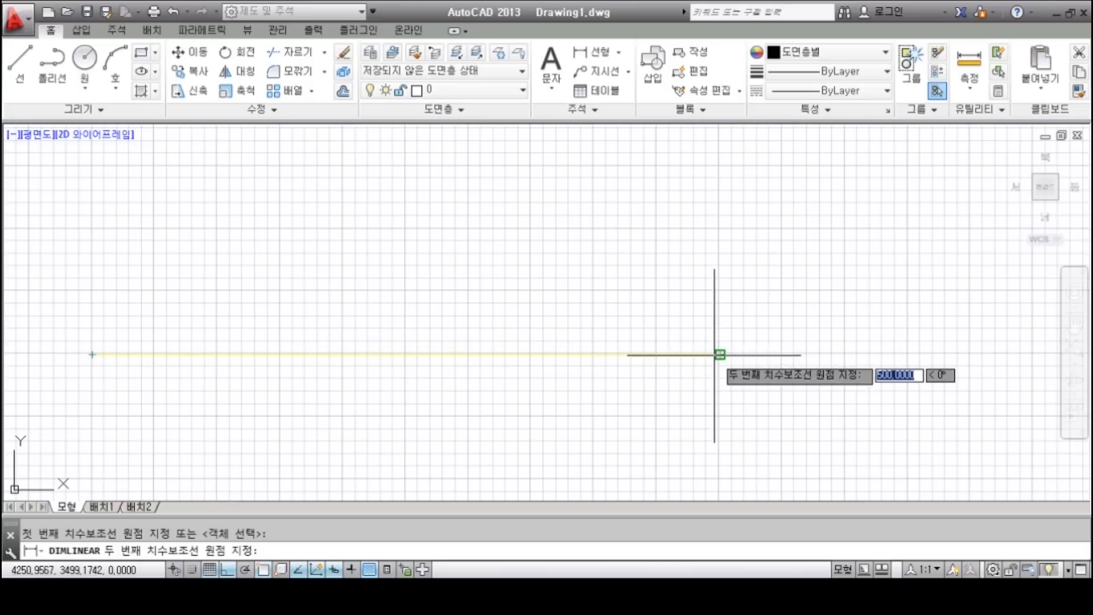
click(720, 354)
scroll(404, 306, up, 5)
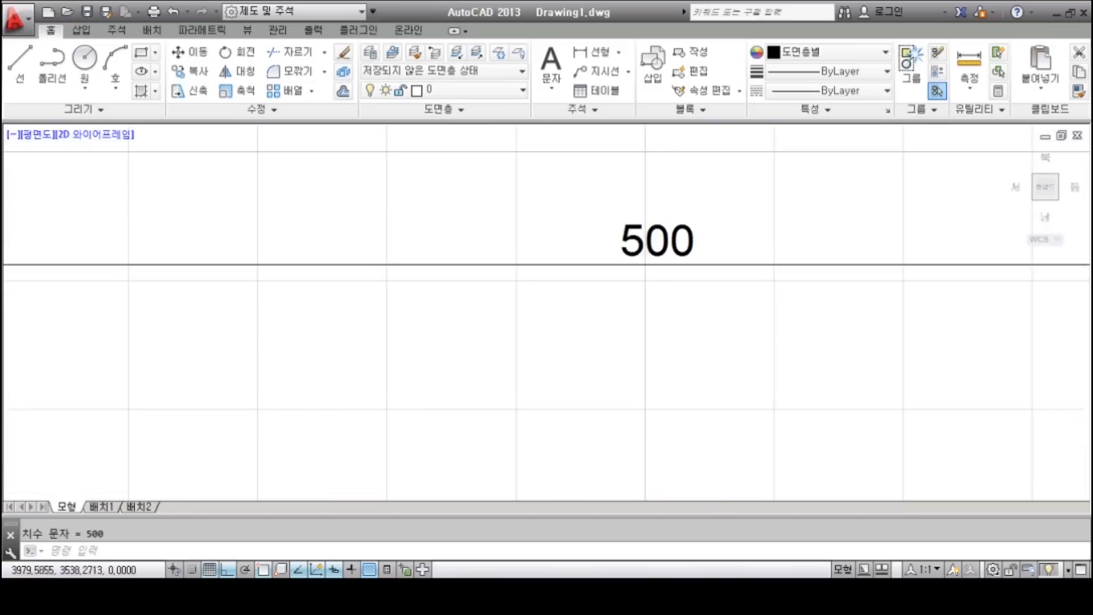
middle_drag(651, 315, 522, 358)
scroll(519, 346, down, 6)
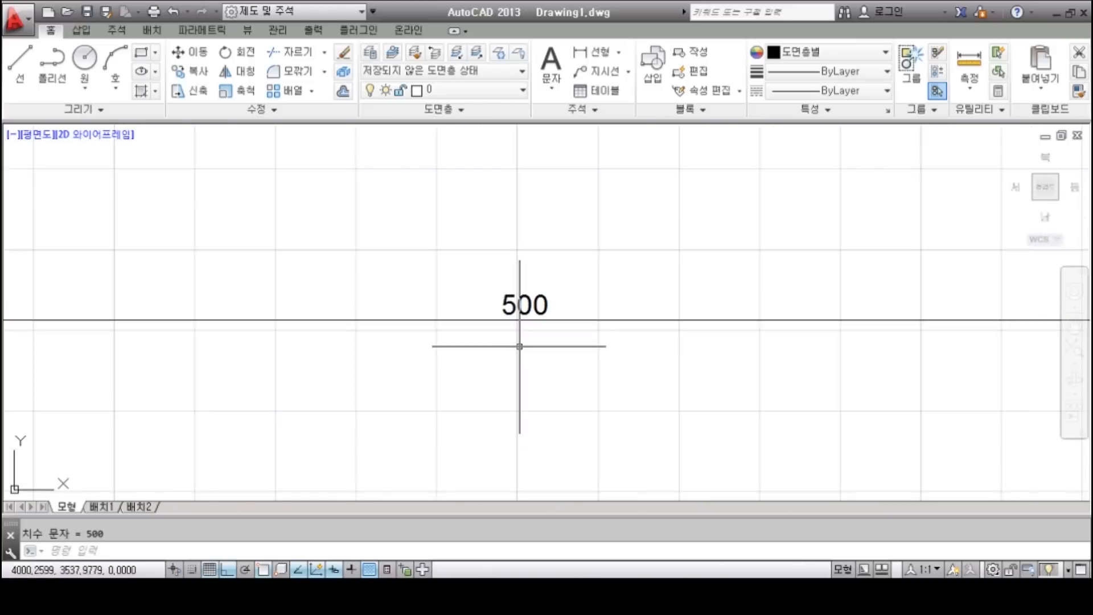
- Delete the linear dimension above the horizontal line
click(561, 372)
click(445, 296)
key(Delete)
scroll(545, 359, down, 2)
middle_drag(595, 368, 513, 374)
scroll(518, 367, down, 2)
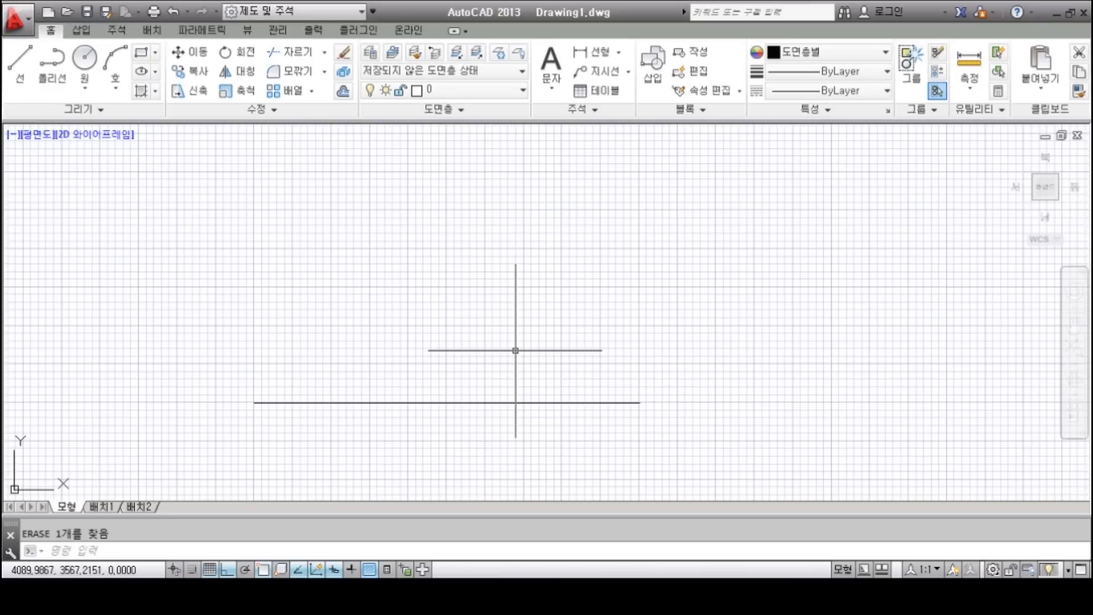
middle_drag(501, 337, 498, 356)
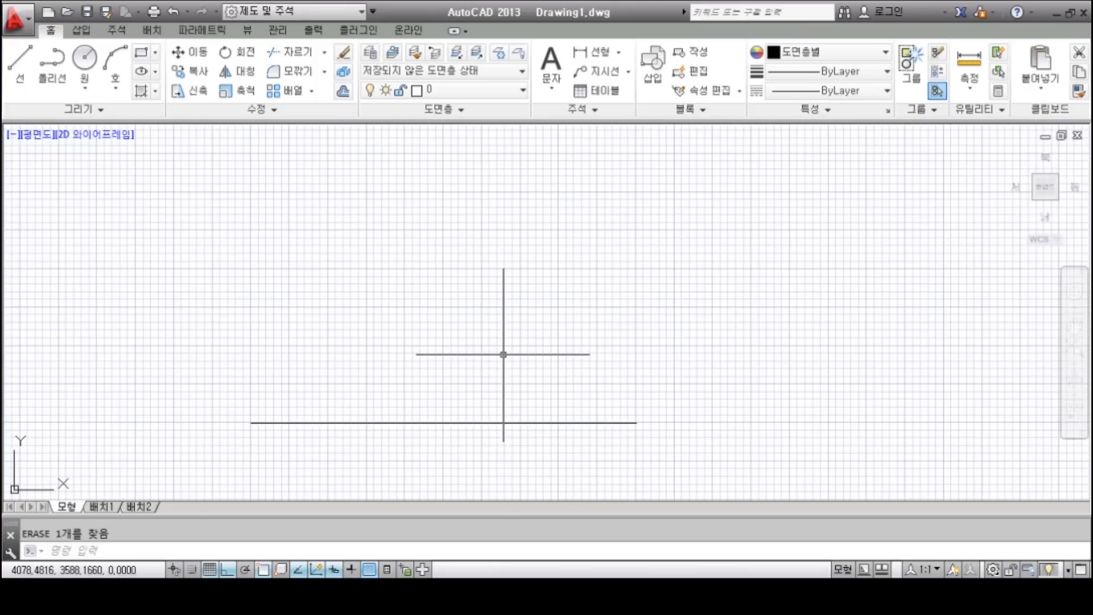
middle_drag(497, 361, 479, 383)
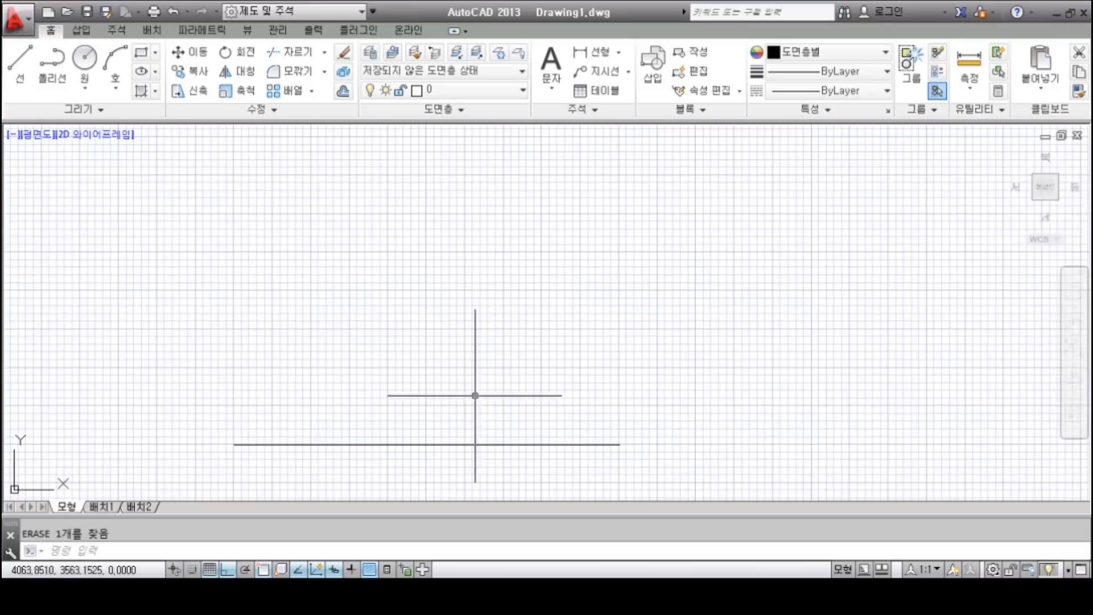
click(679, 473)
click(393, 385)
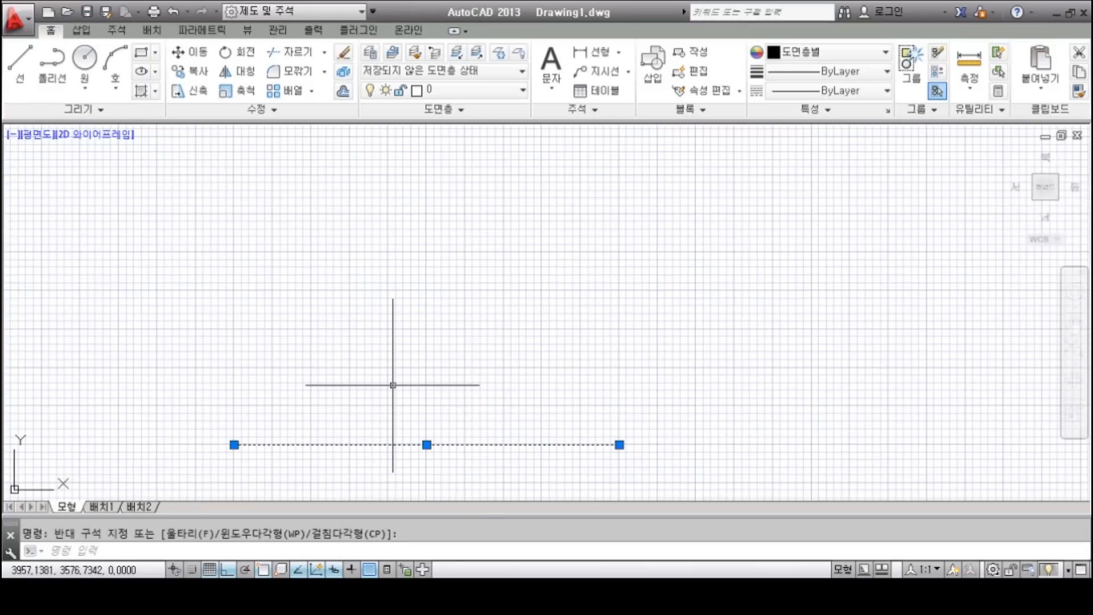
key(Escape)
middle_drag(443, 394, 421, 386)
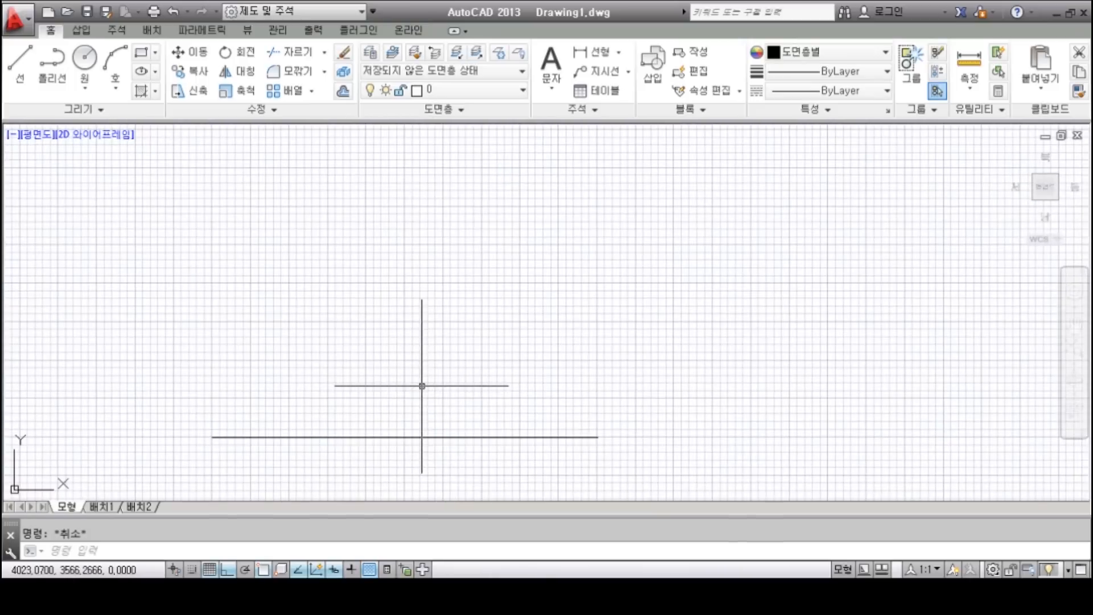
- Draw a vertical line 500 units upward from the right endpoint of the horizontal line
text(L)
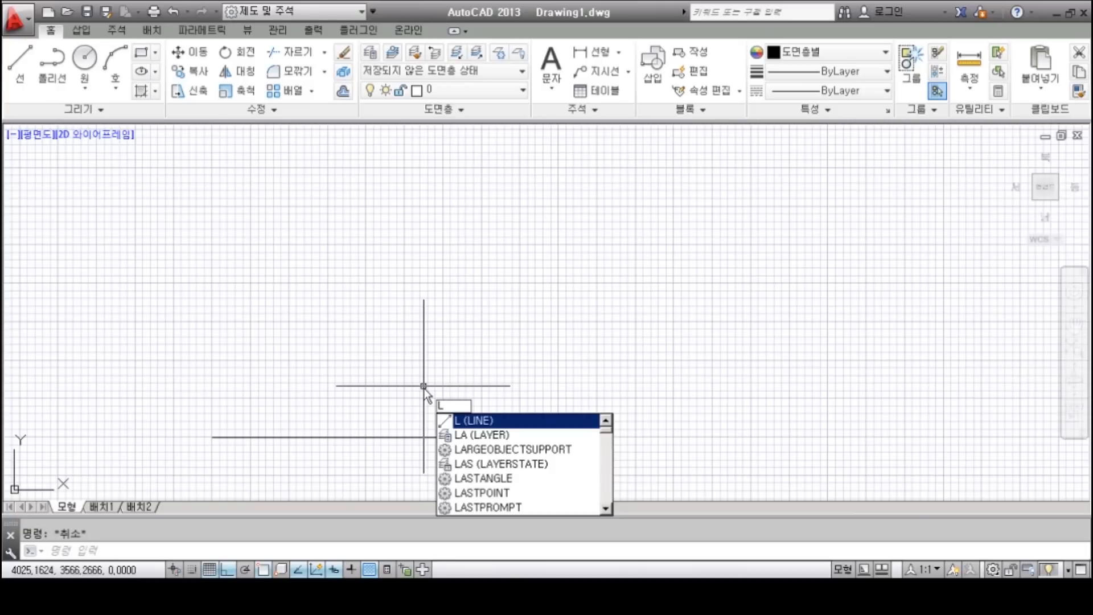
key(Return)
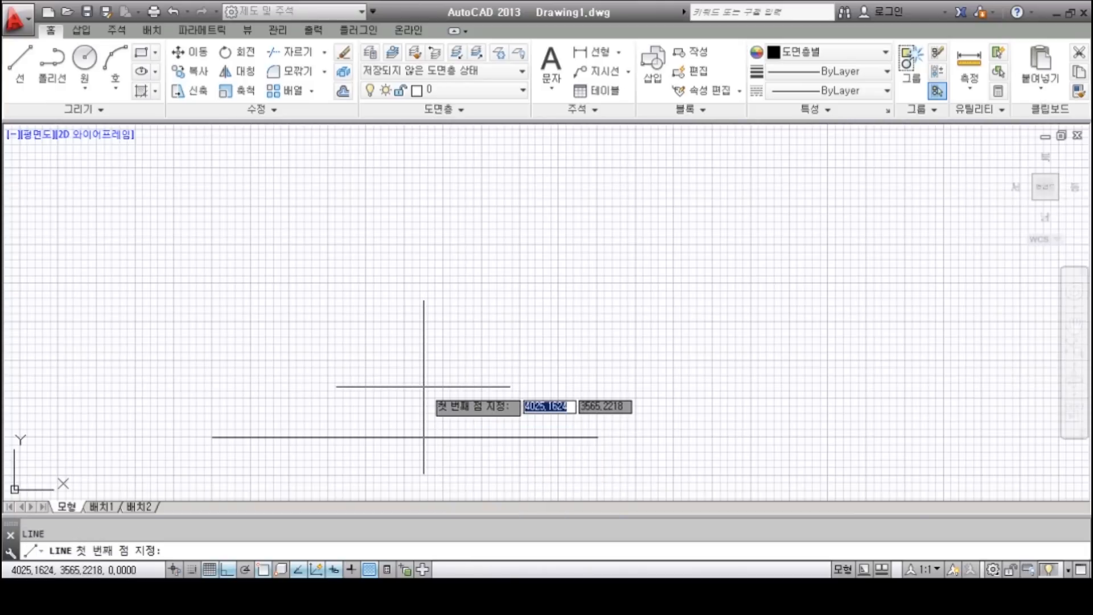
middle_drag(587, 389, 554, 359)
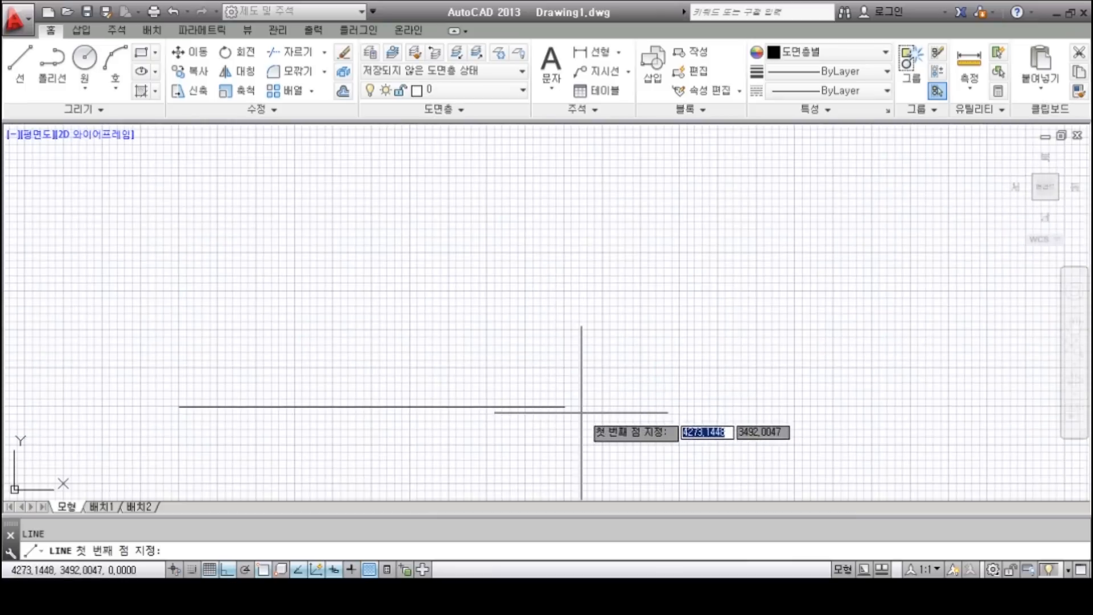
scroll(561, 399, up, 6)
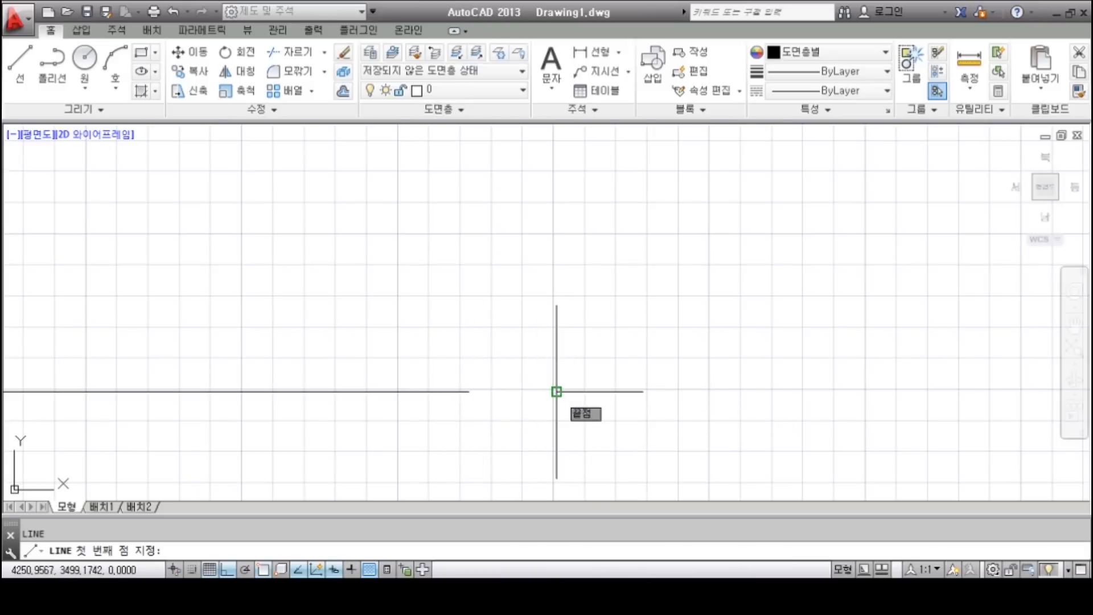
click(556, 391)
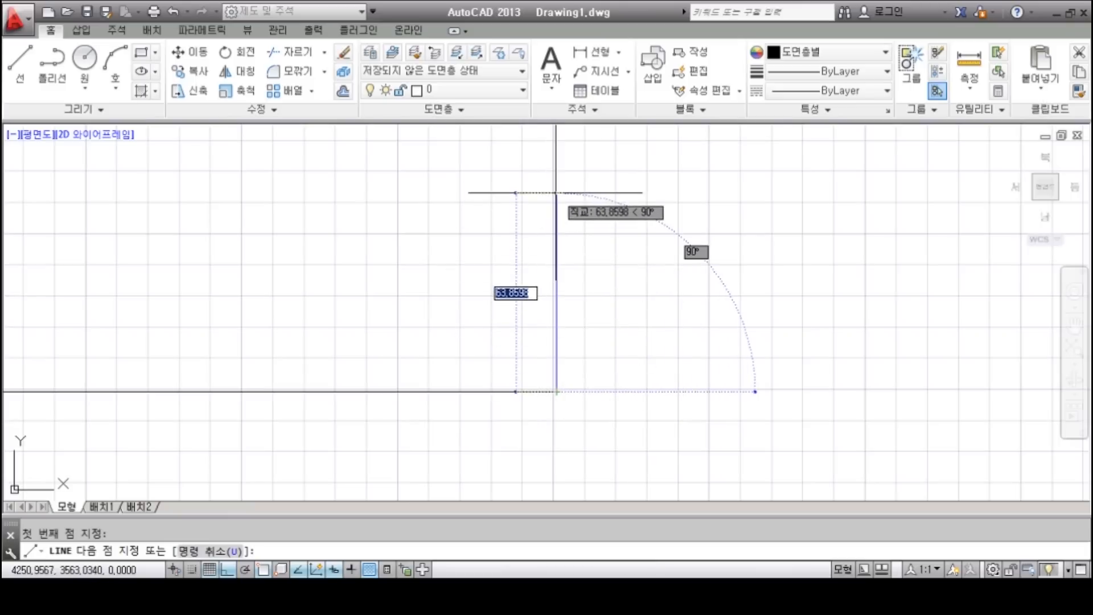
middle_drag(563, 165, 560, 233)
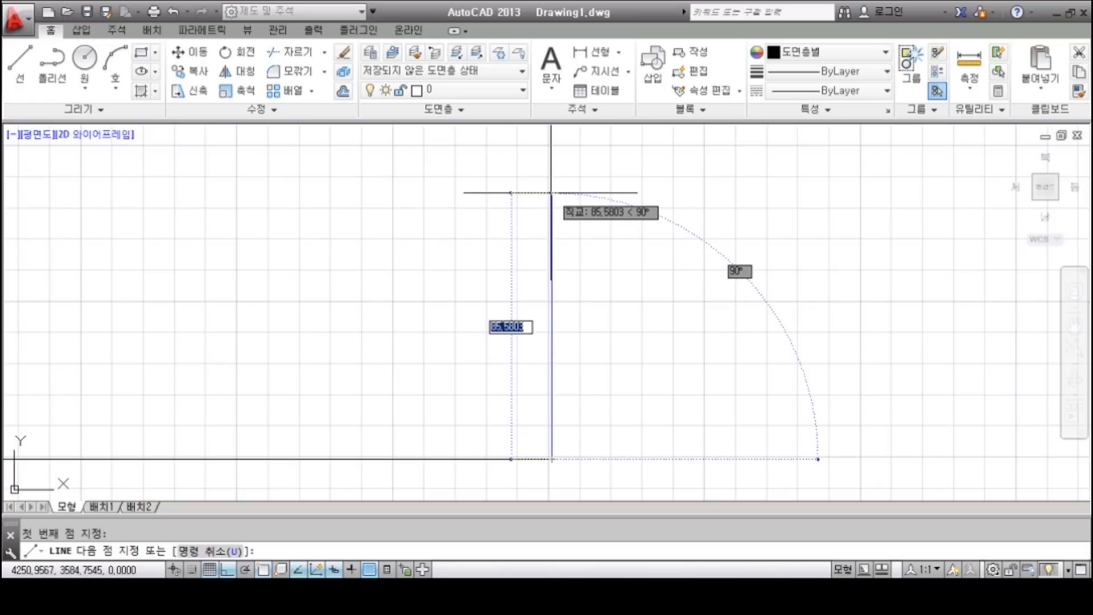
text(500)
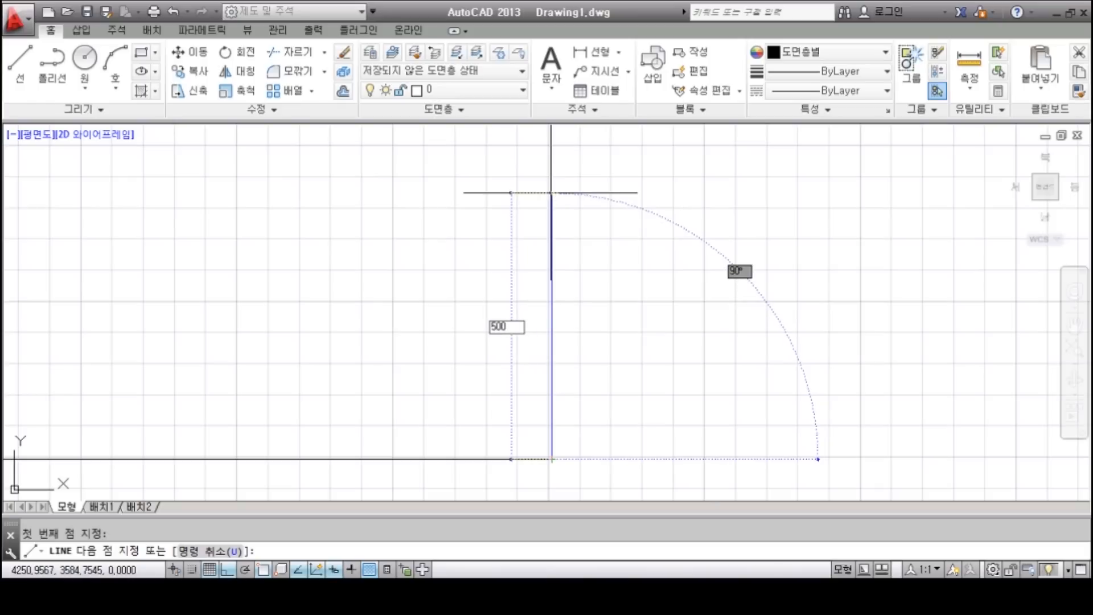
key(Return)
- Turn the grid off and continue the line 500 units to the left as the top edge
scroll(490, 281, down, 3)
middle_drag(398, 191, 446, 332)
scroll(443, 313, down, 3)
middle_drag(393, 250, 440, 324)
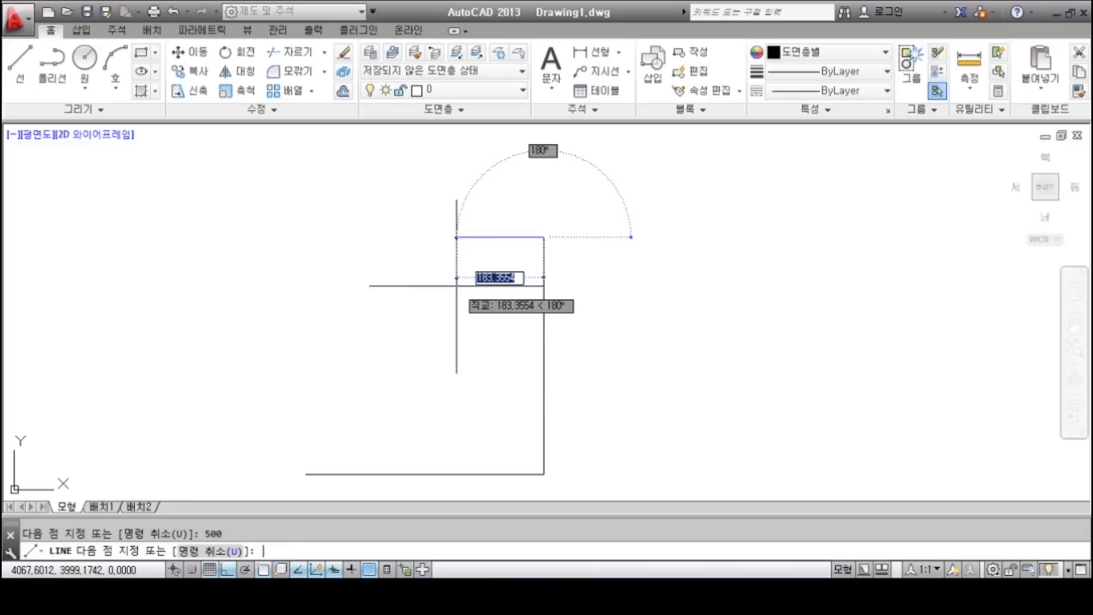
key(F7)
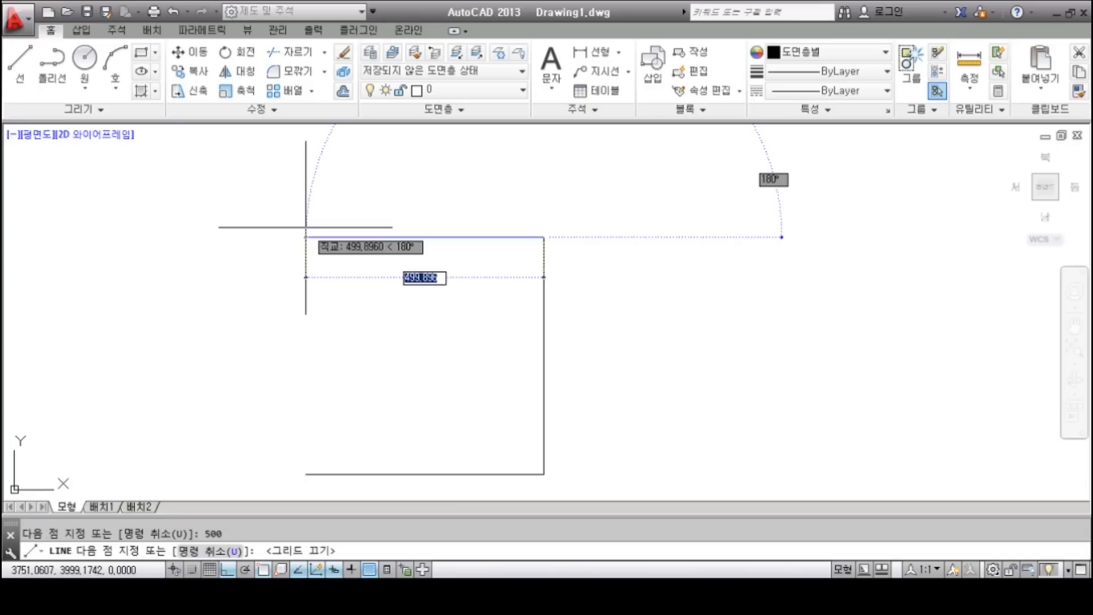
text(500)
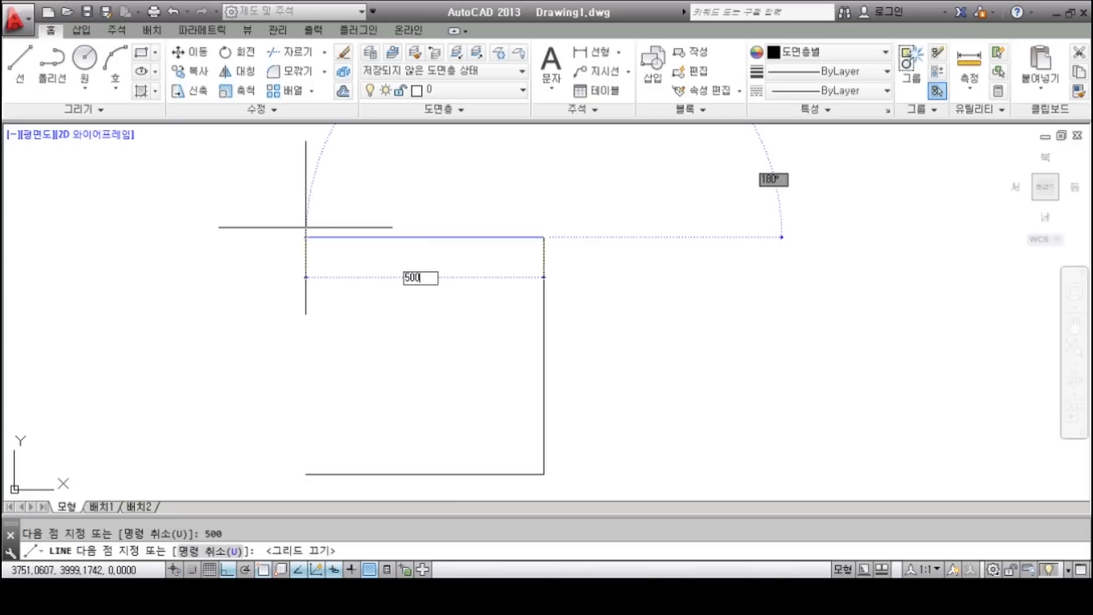
key(Return)
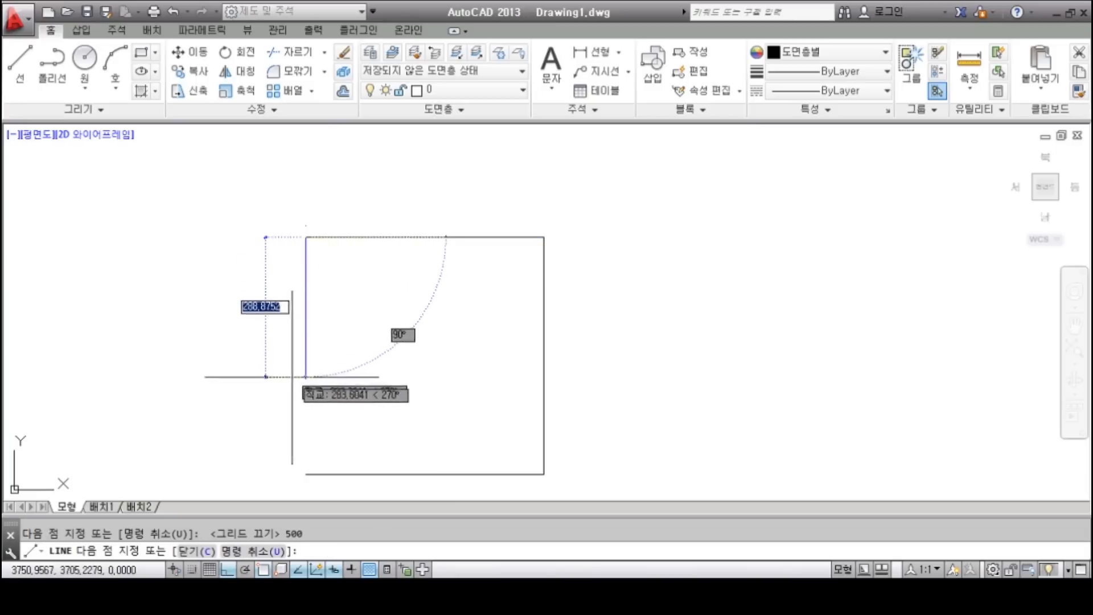
- Draw the left edge down to the left endpoint of the bottom line, completing the square
middle_drag(263, 378, 324, 281)
scroll(351, 335, up, 2)
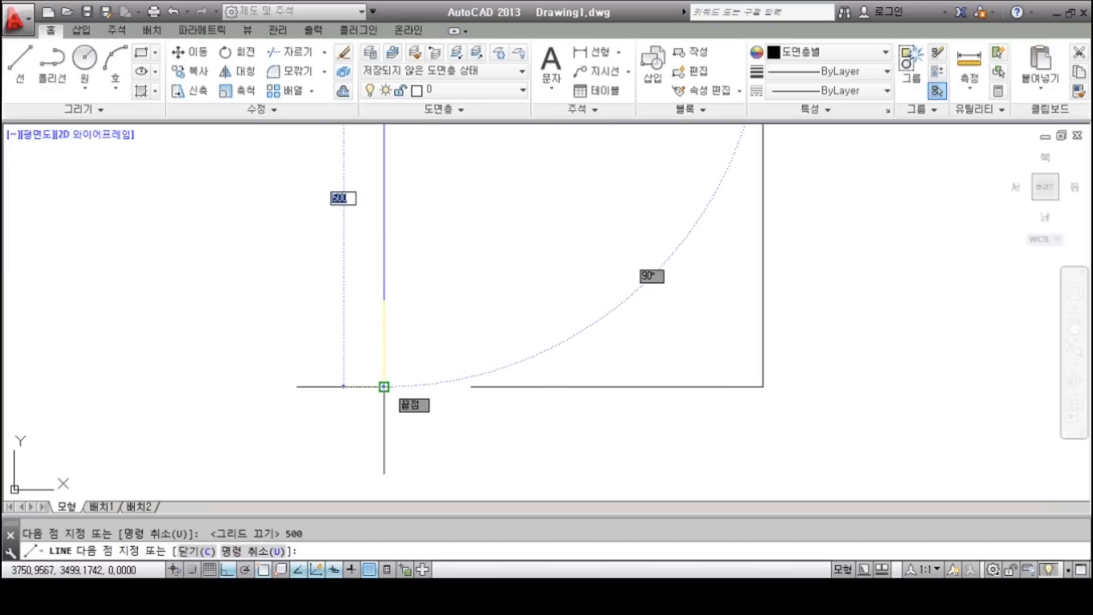
scroll(384, 386, up, 2)
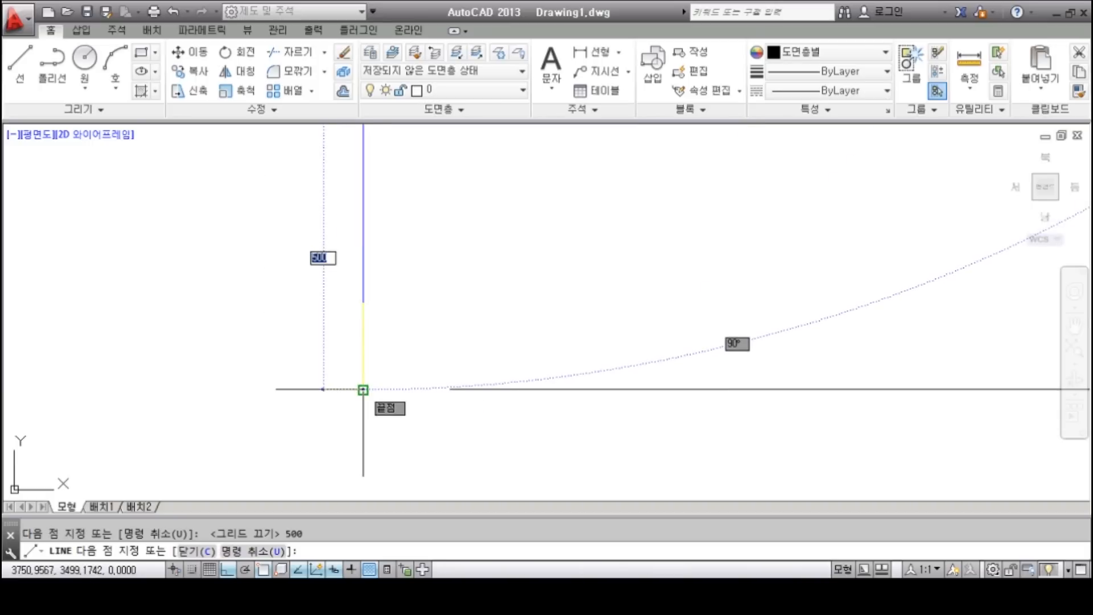
click(363, 391)
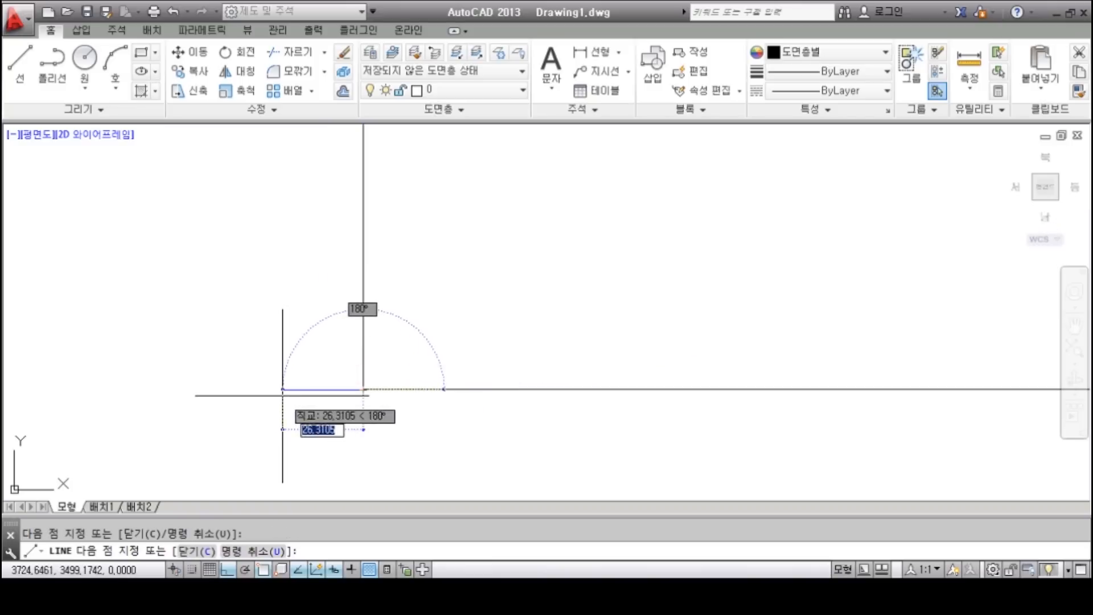
- End the Line command after closing the square
scroll(227, 391, down, 3)
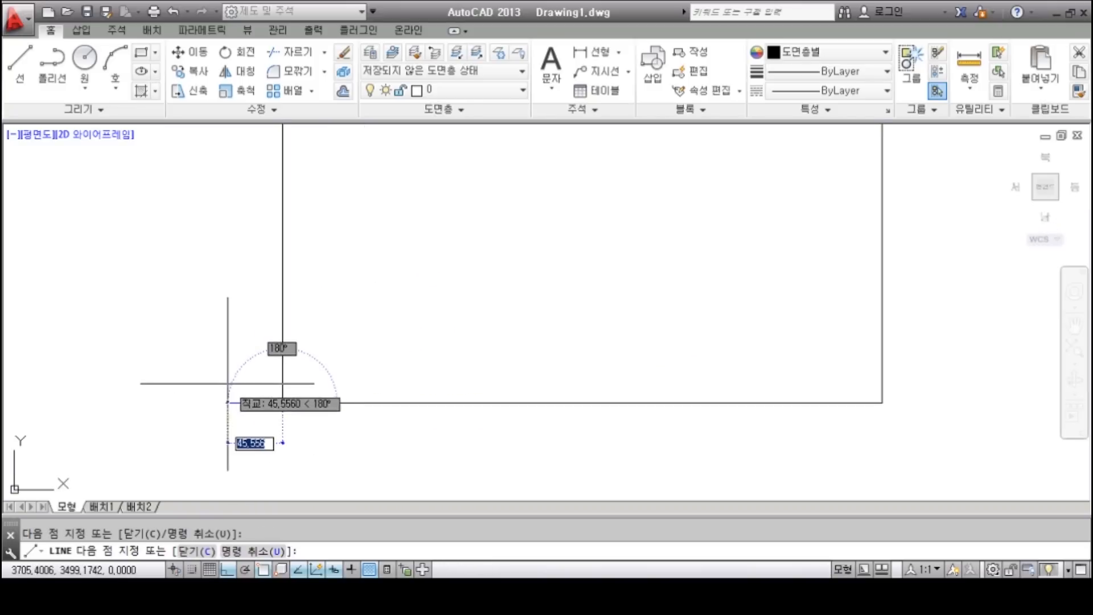
middle_drag(180, 354, 229, 359)
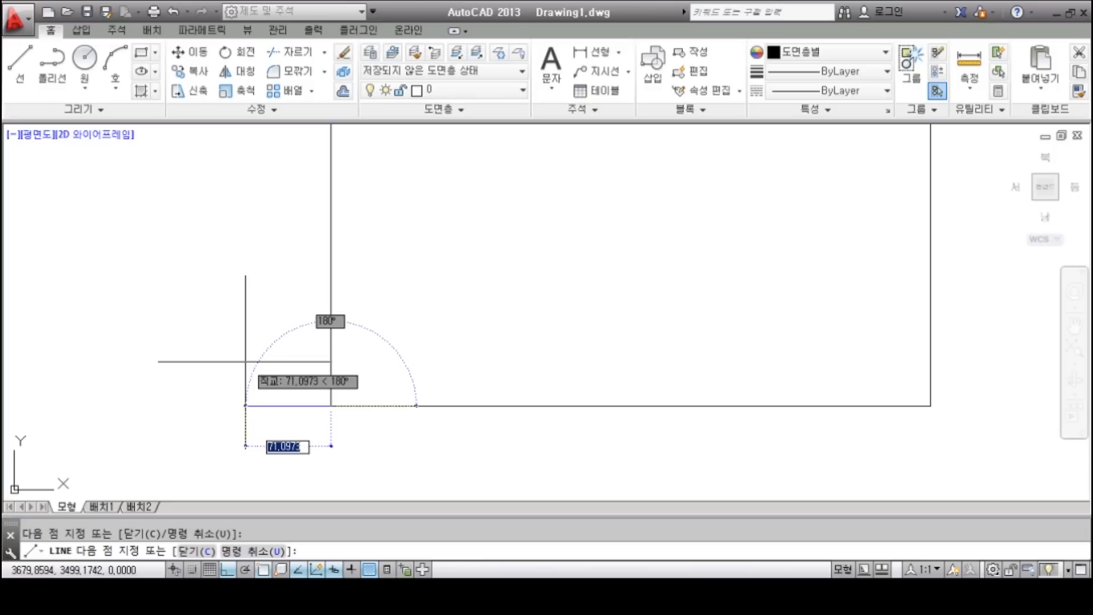
key(Return)
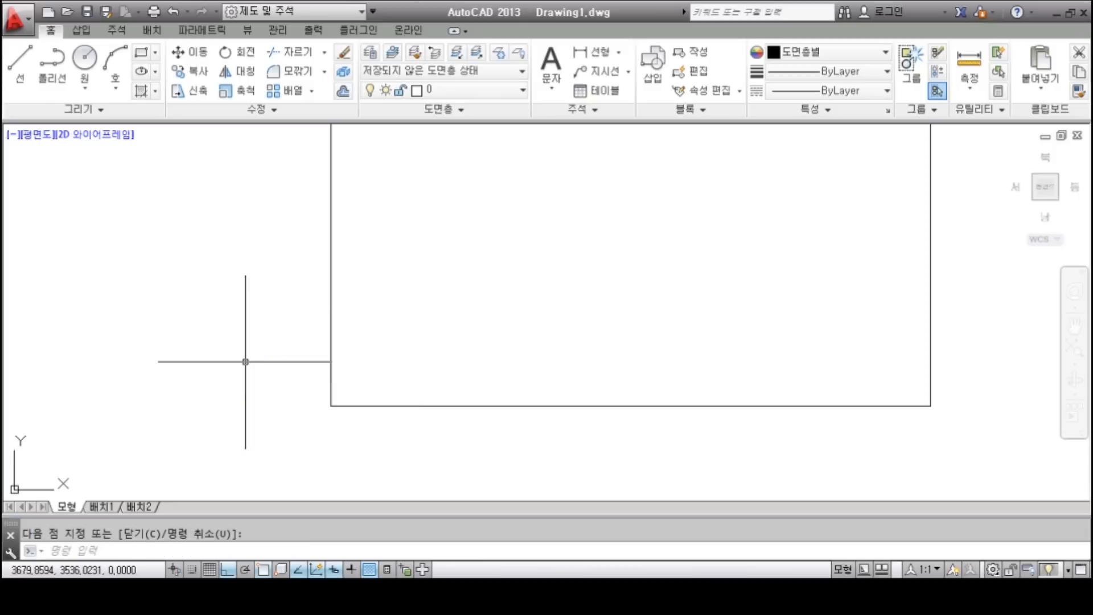
scroll(220, 386, down, 3)
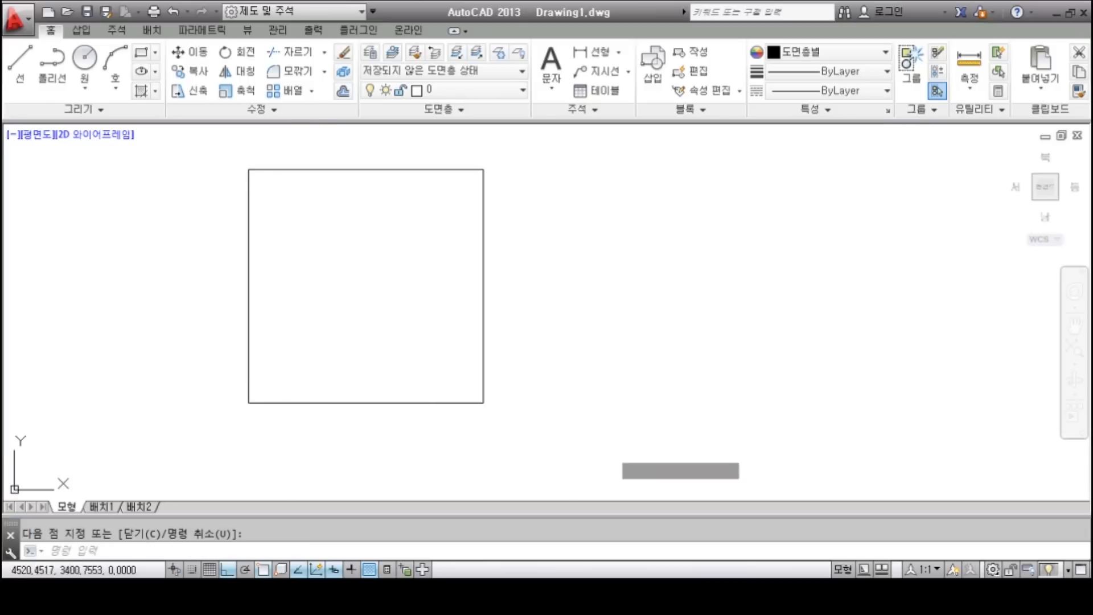
click(610, 447)
click(90, 125)
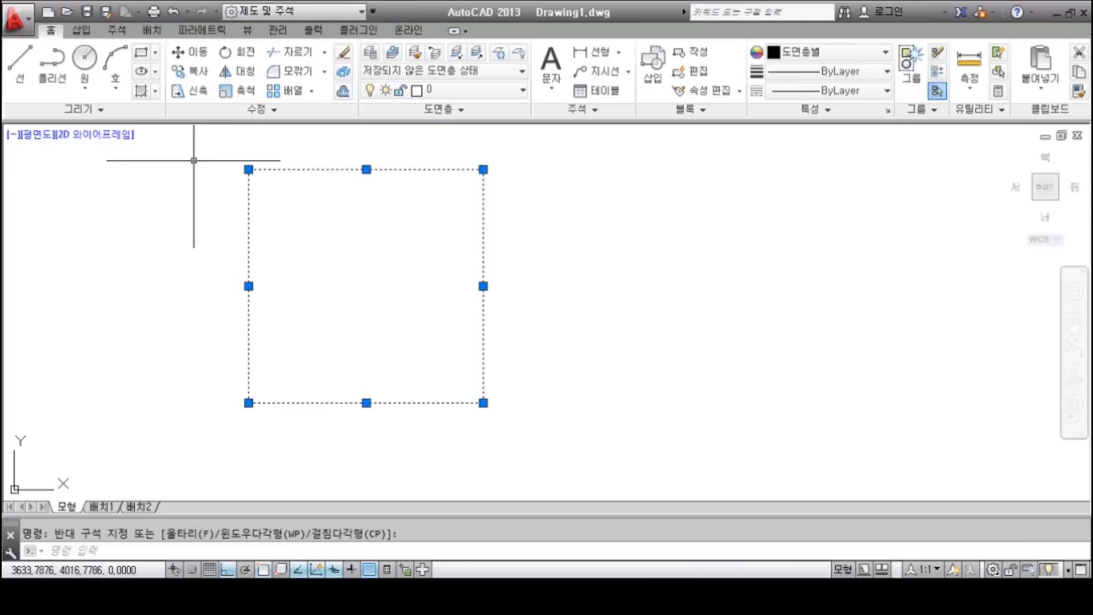
key(Escape)
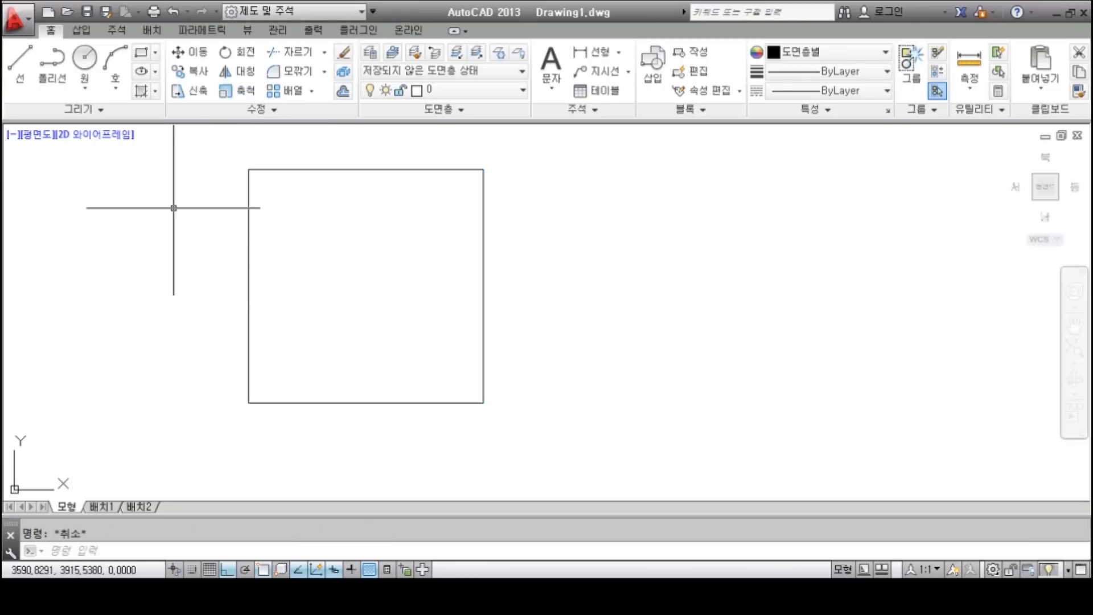
mouse_move(849, 325)
middle_down()
mouse_move(573, 332)
mouse_move(482, 349)
middle_up()
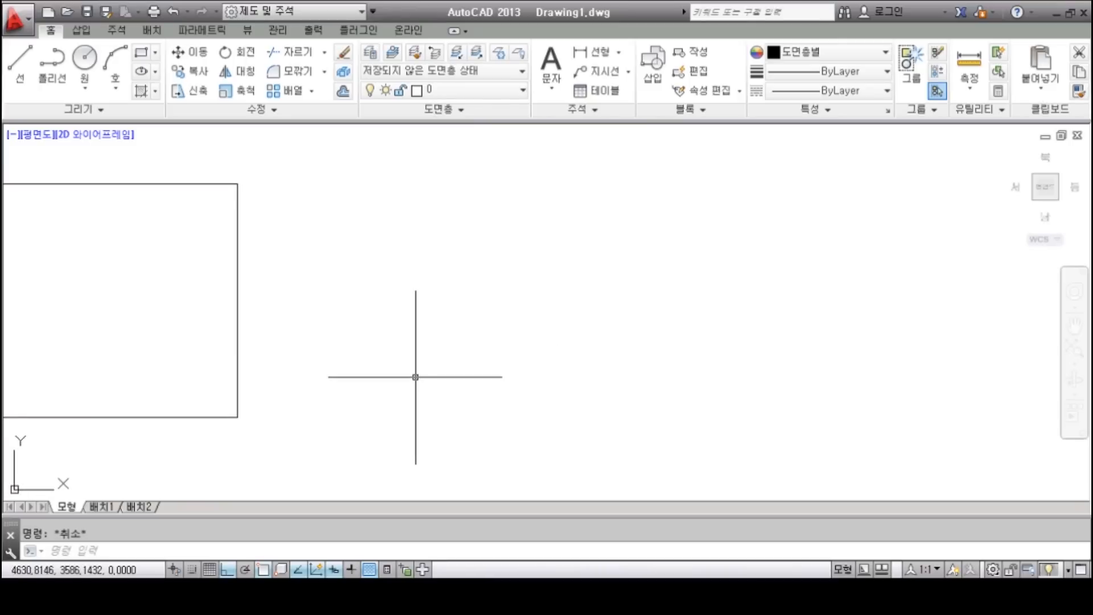
middle_drag(379, 383, 428, 376)
scroll(425, 376, down, 1)
middle_drag(389, 407, 395, 408)
click(419, 422)
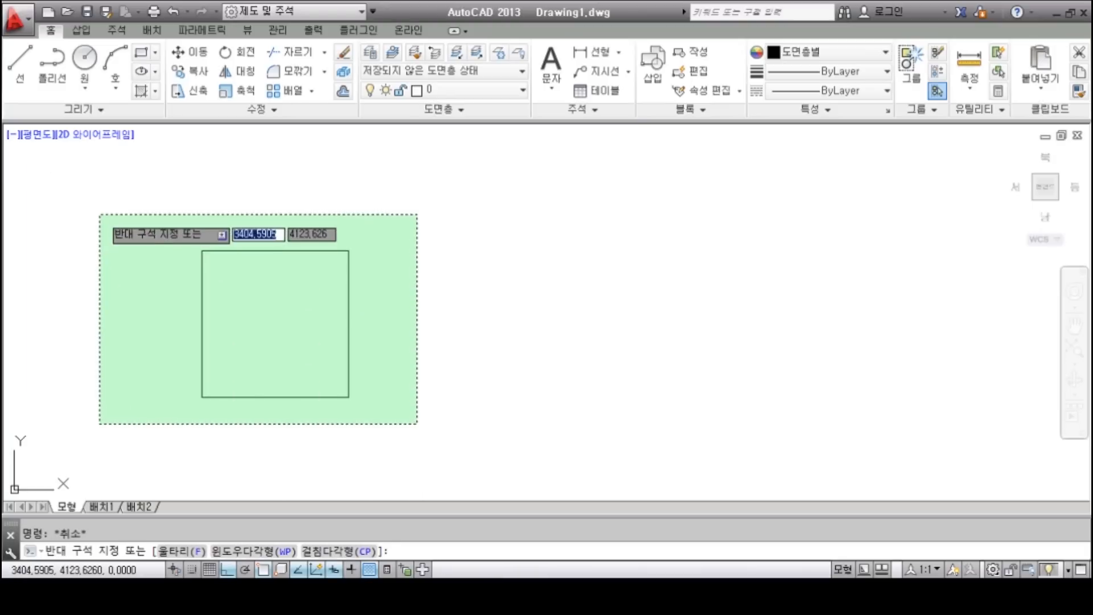
click(97, 215)
key(Escape)
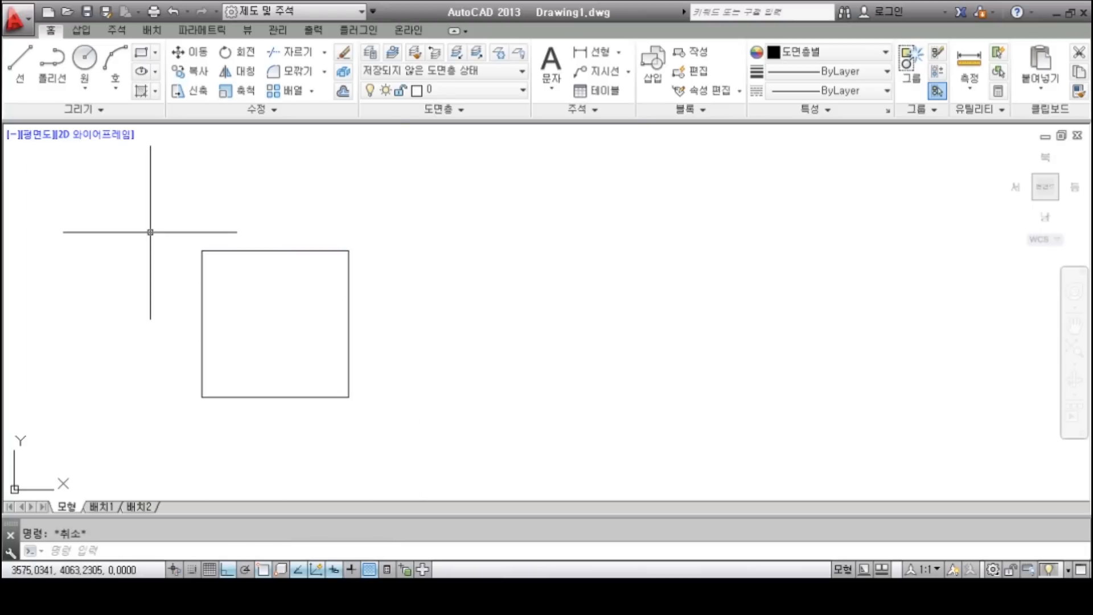
click(149, 229)
click(402, 425)
key(Escape)
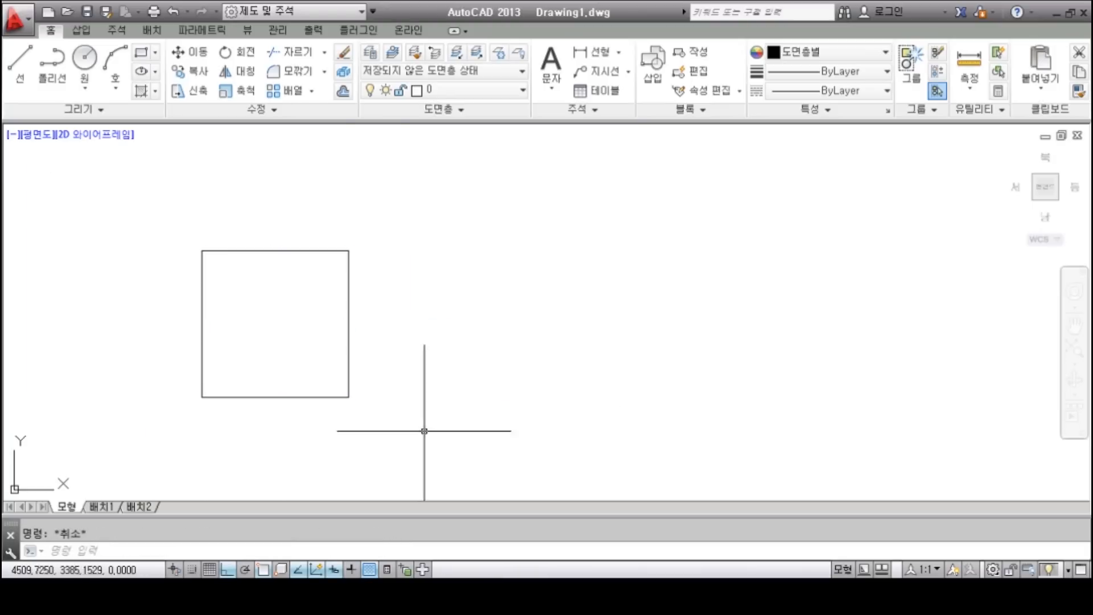
click(433, 439)
click(231, 208)
key(Escape)
- Draw a horizontal line to the right of the square, roughly level with its bottom edge
middle_drag(501, 310, 459, 310)
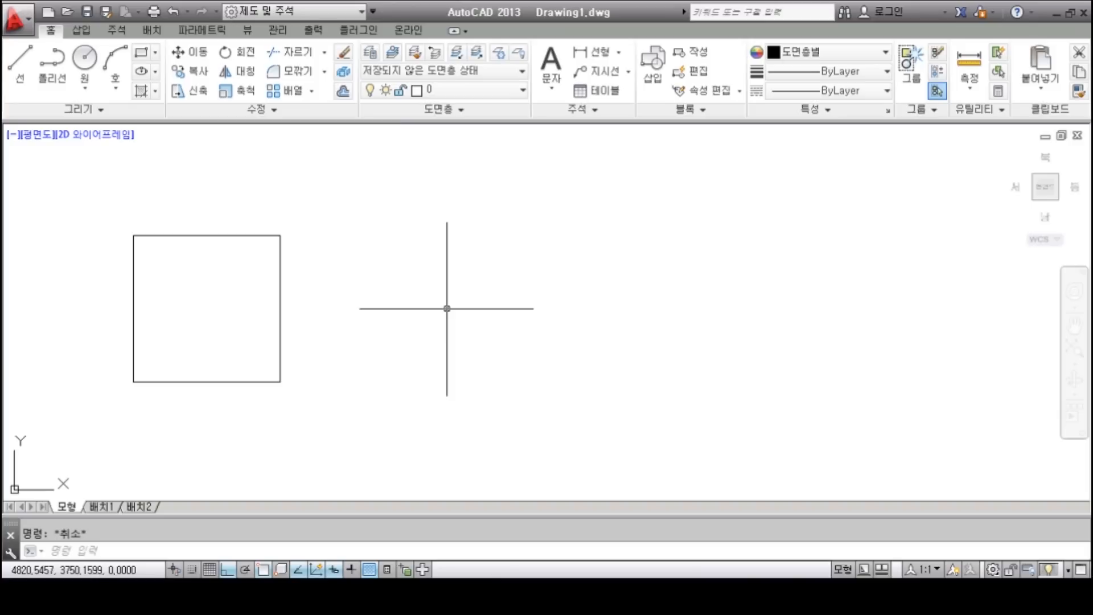
text(l)
key(Return)
click(403, 383)
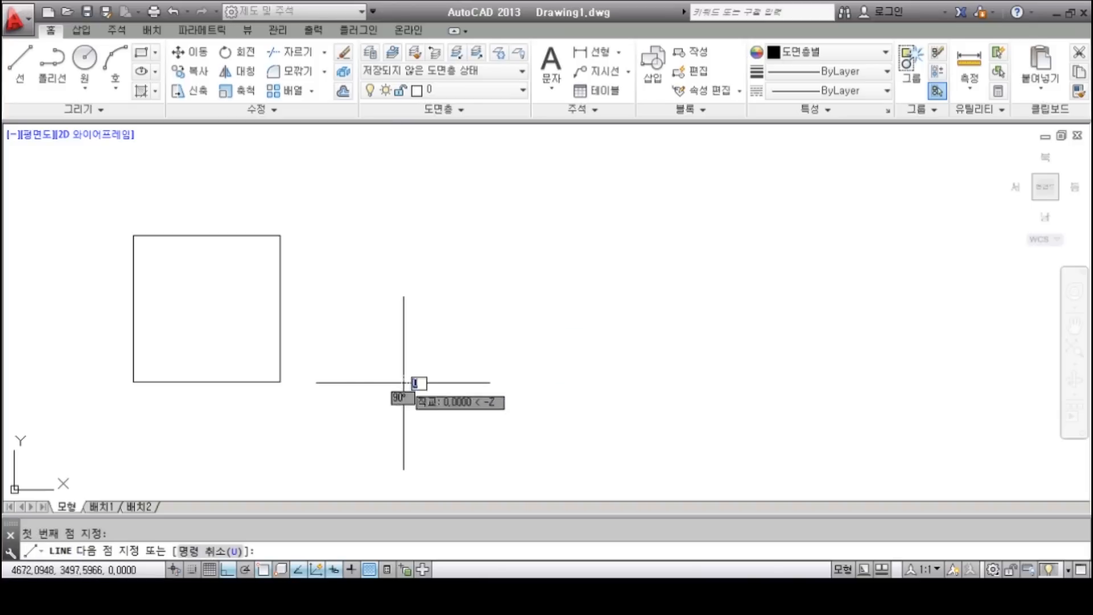
click(628, 387)
scroll(432, 408, up, 4)
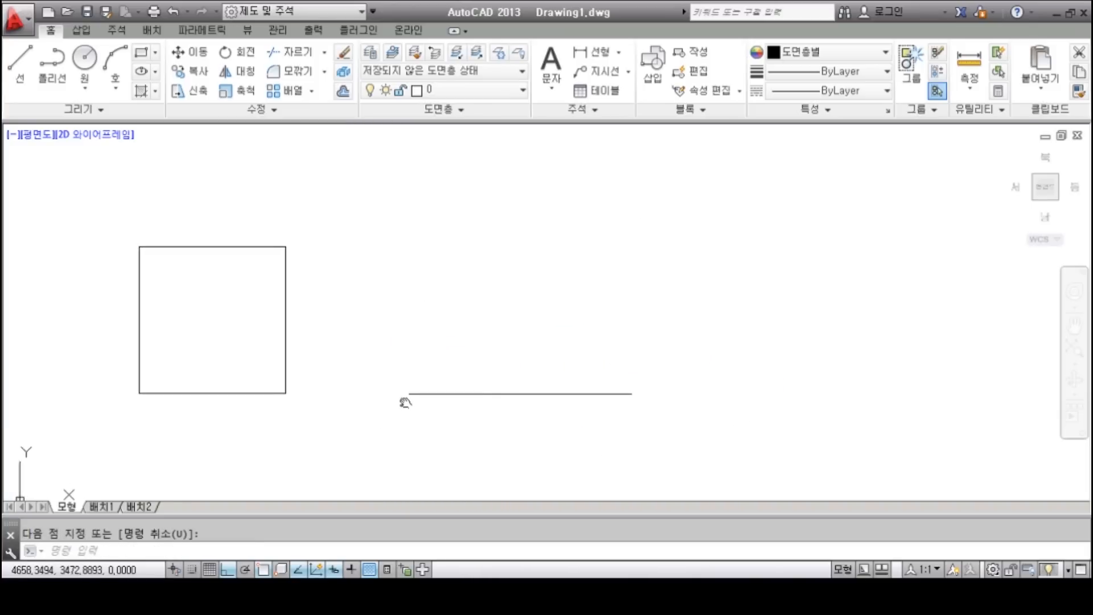
- Begin a new line at the left endpoint of the separate horizontal line and turn ortho mode off
middle_drag(431, 408, 358, 432)
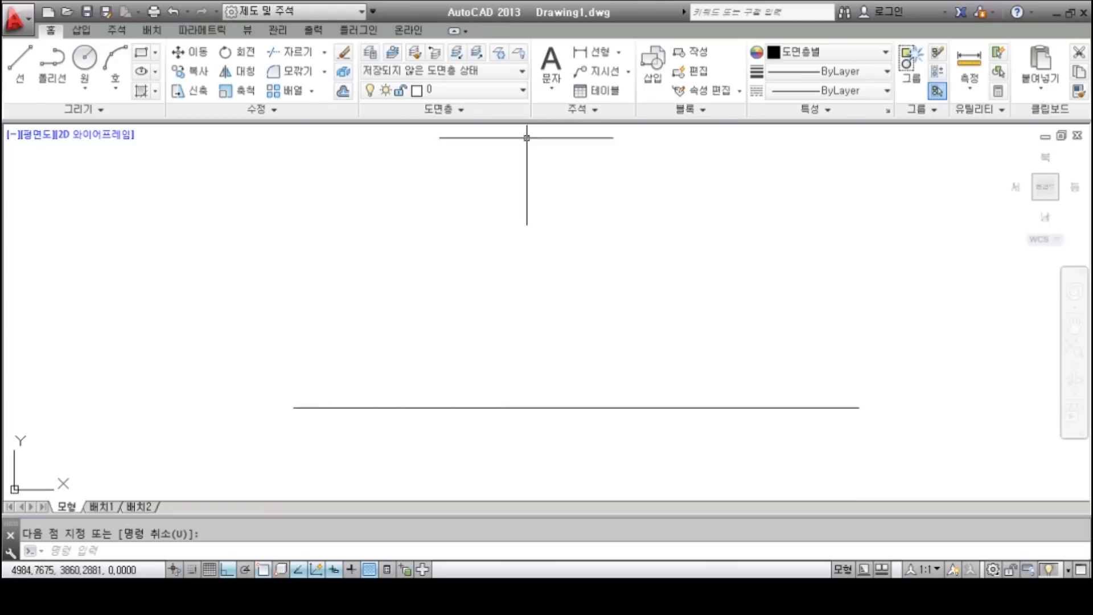
middle_drag(599, 196, 545, 268)
scroll(541, 261, down, 2)
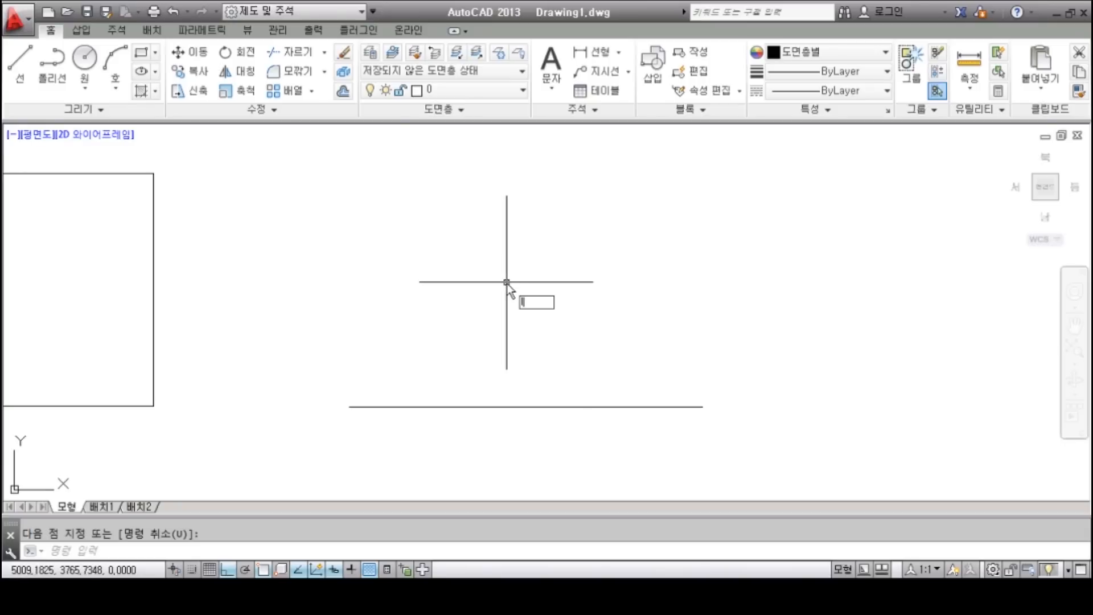
text(L)
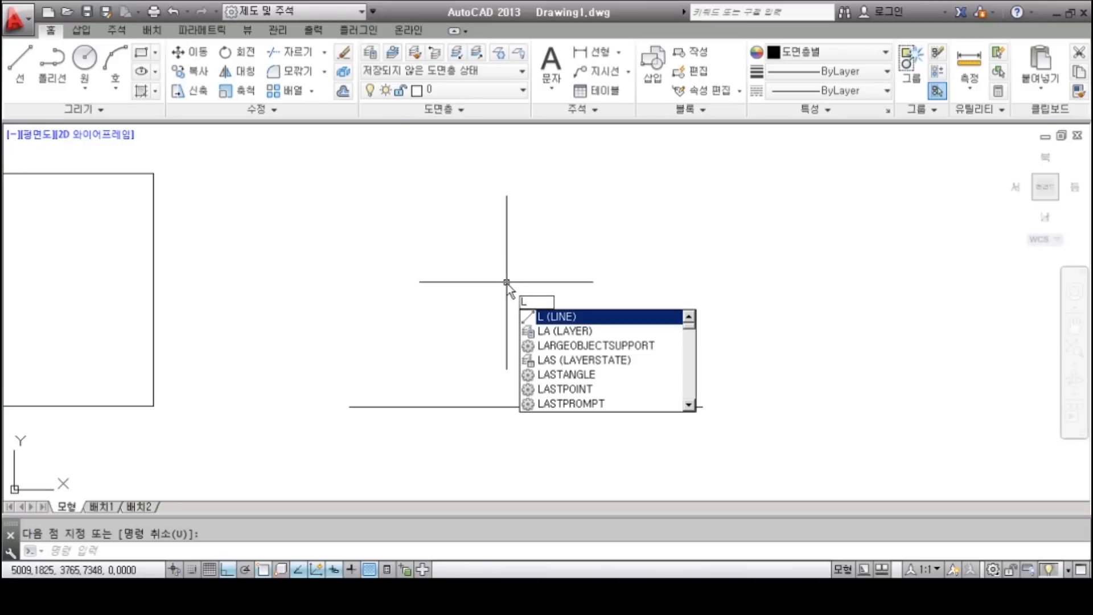
key(Return)
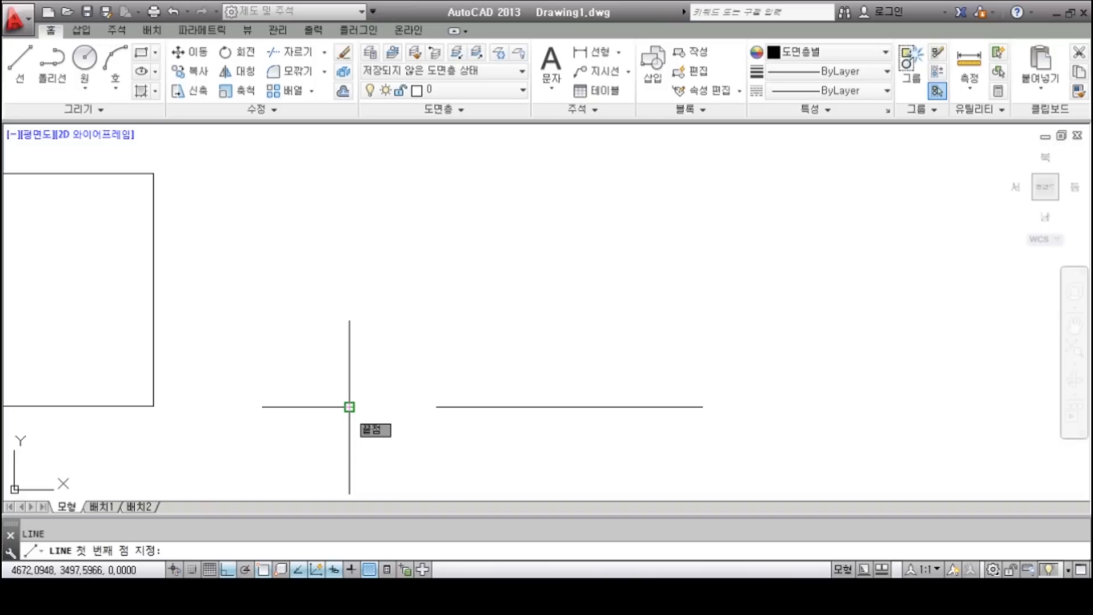
click(349, 407)
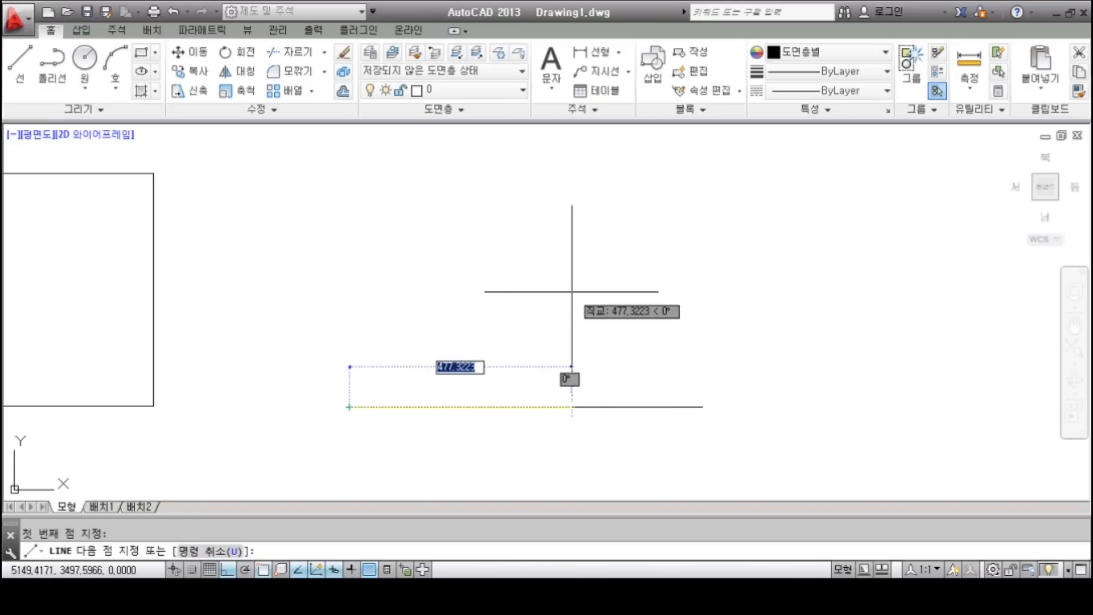
key(F8)
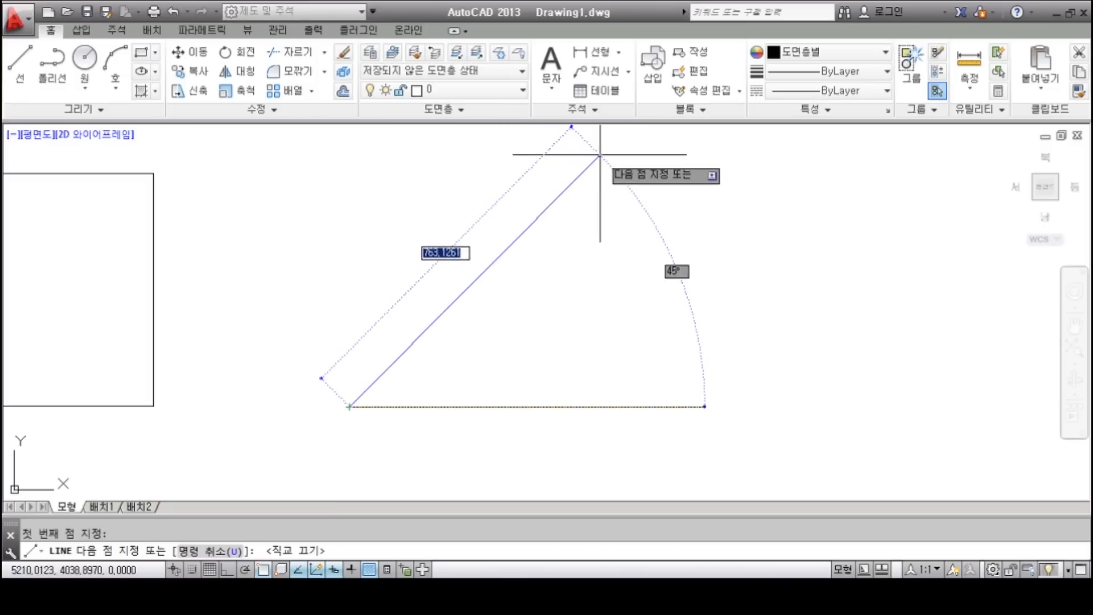
key(F8)
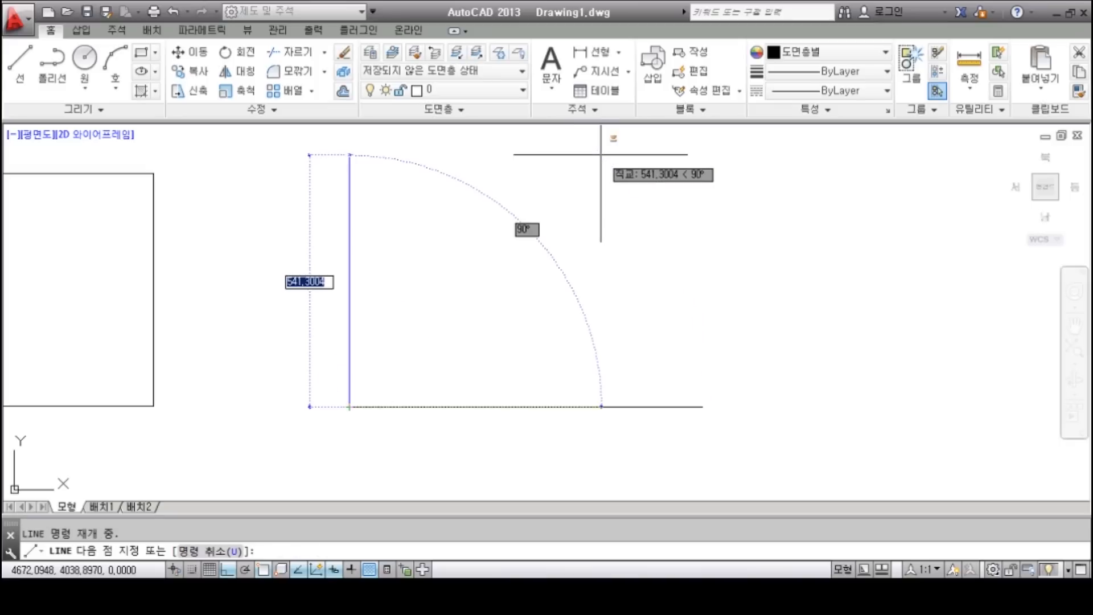
key(F8)
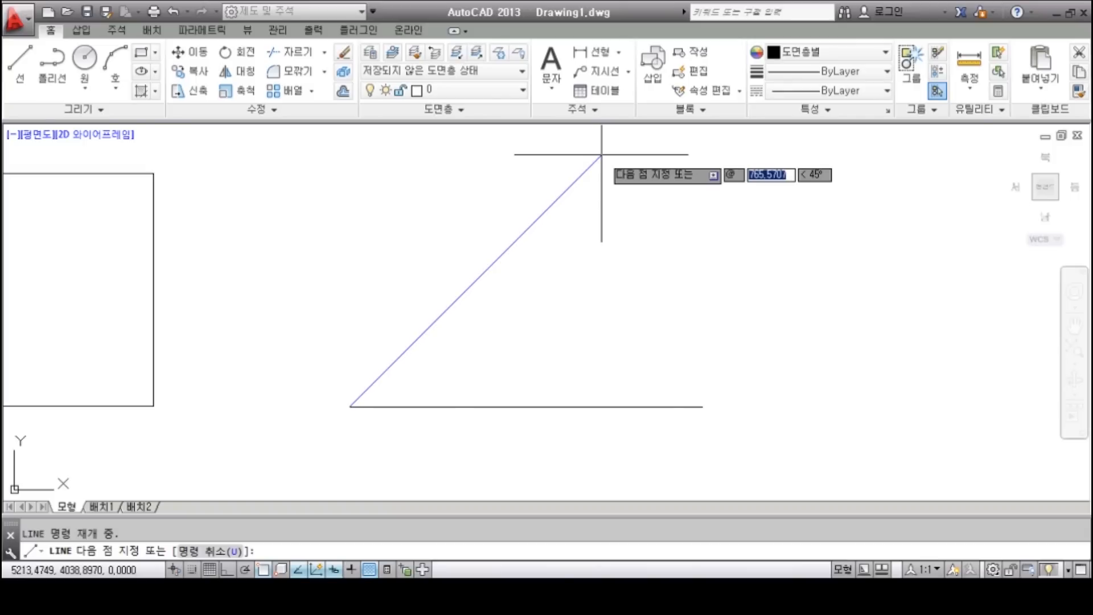
- Set the new line's length to 700 and its angle to 45 degrees, and finish the line there
text(700)
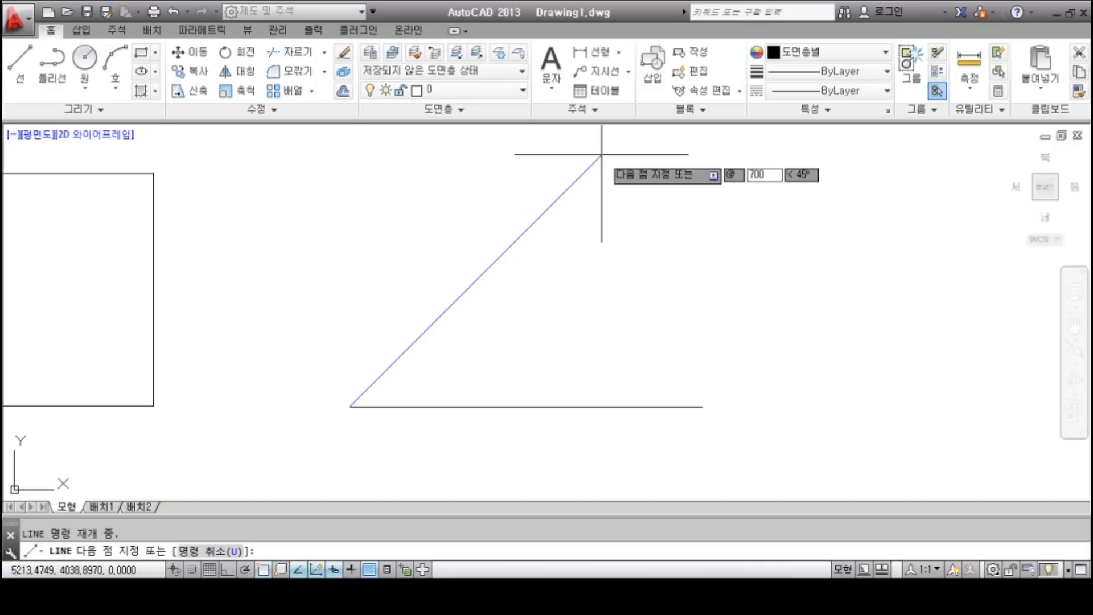
key(Tab)
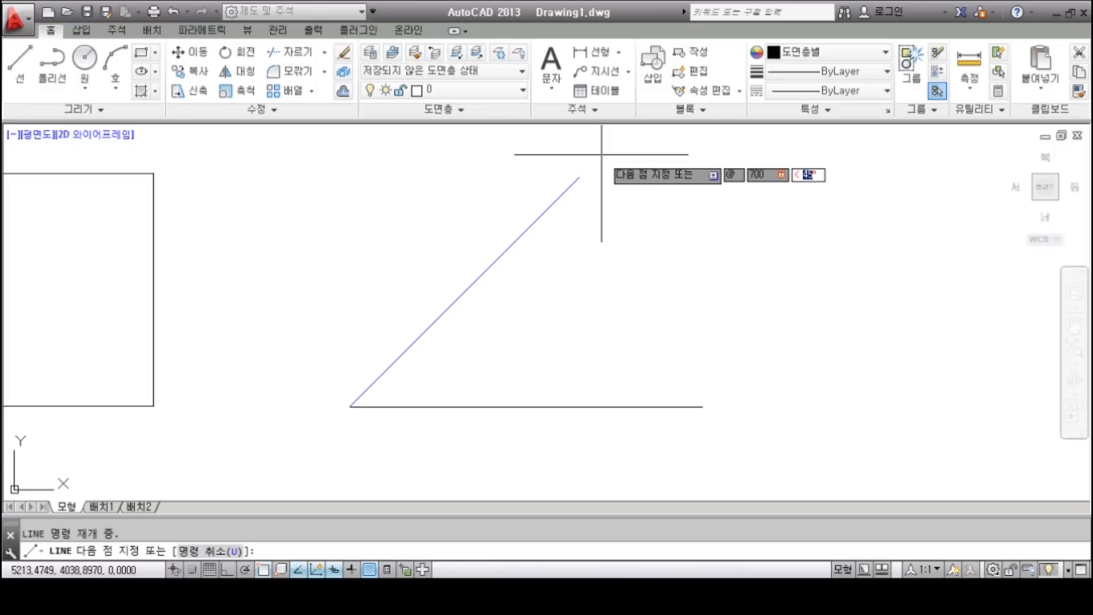
text(45)
key(Return)
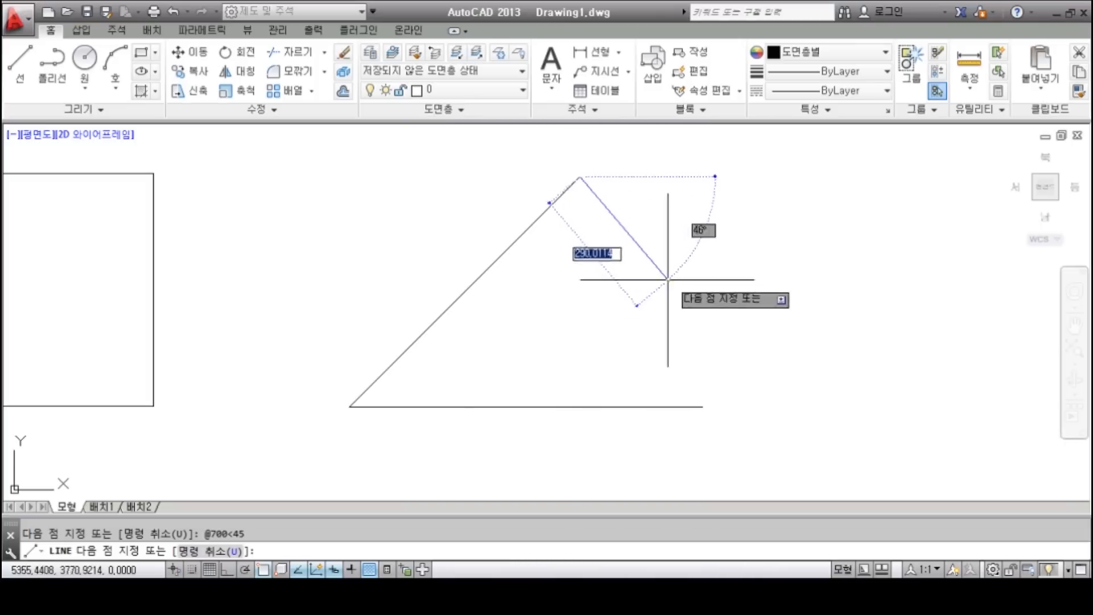
key(Return)
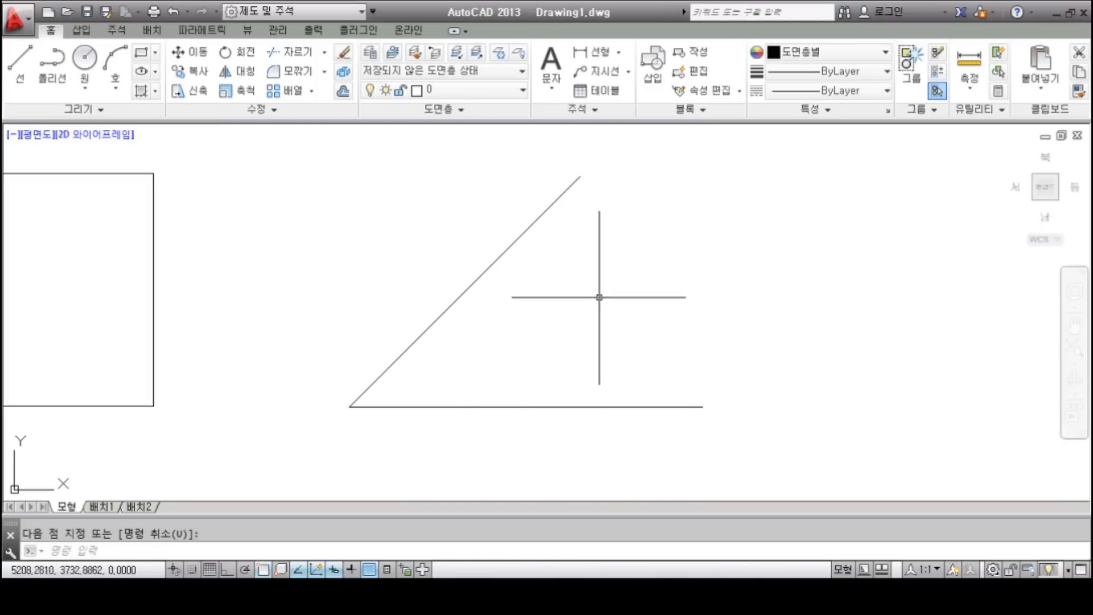
- Add an aligned dimension along the upper-left side of the slanted line, between its two endpoints
middle_drag(541, 325, 576, 306)
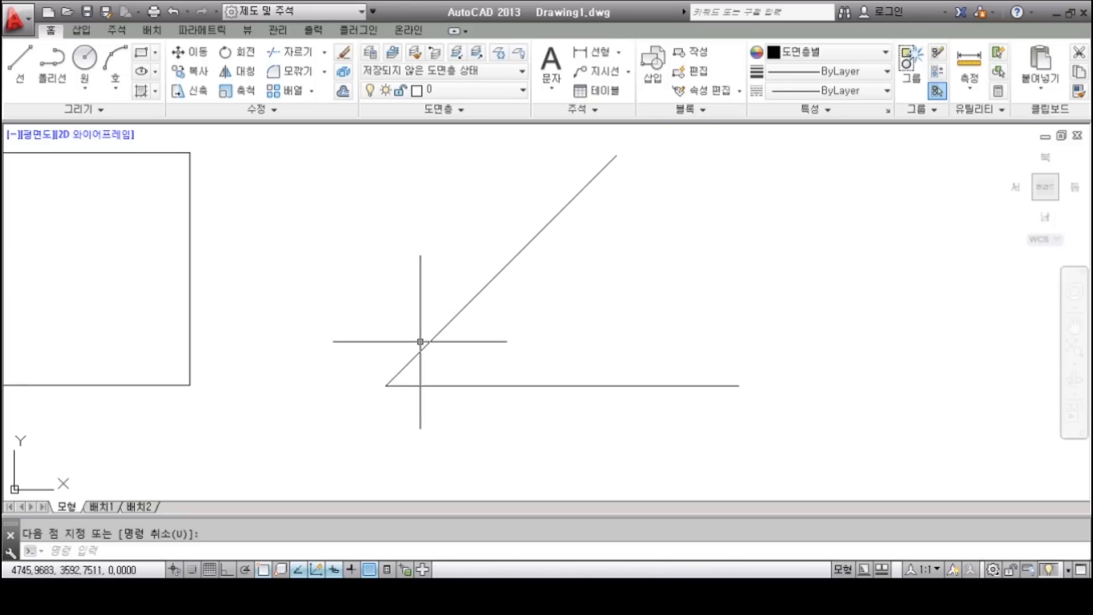
click(619, 57)
click(622, 111)
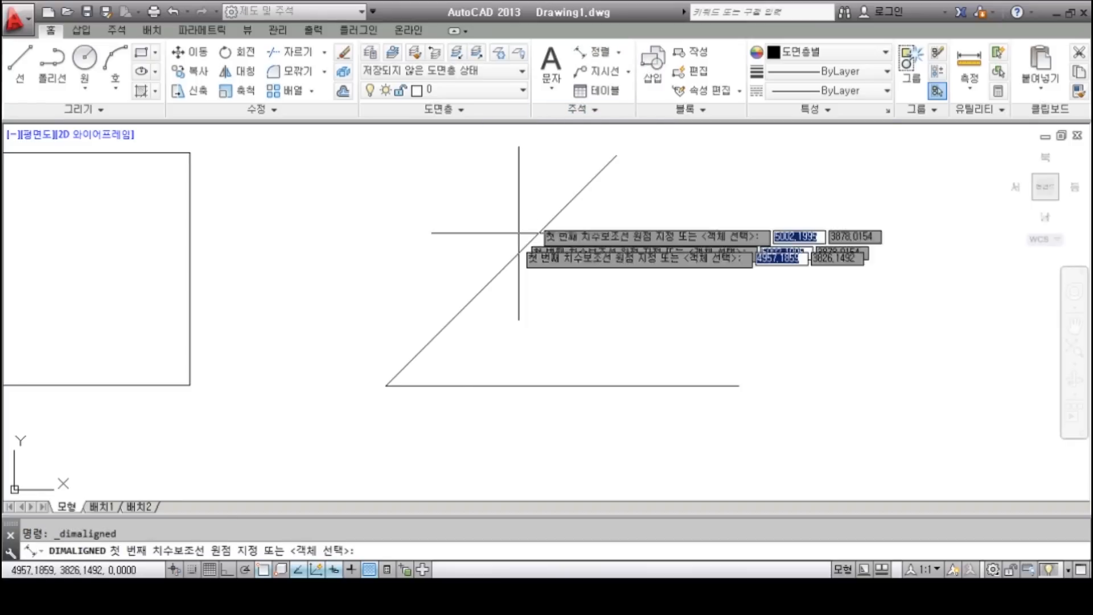
click(386, 386)
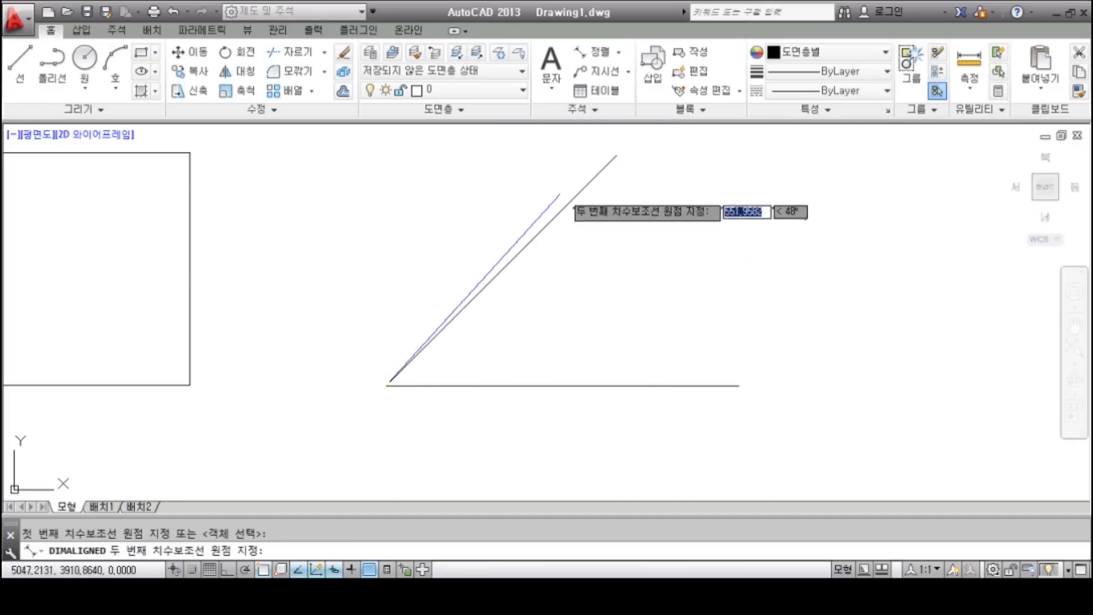
click(613, 159)
click(461, 228)
scroll(461, 228, up, 2)
scroll(623, 196, up, 3)
scroll(595, 263, down, 5)
mouse_move(633, 293)
middle_down()
mouse_move(588, 246)
mouse_move(564, 261)
middle_up()
scroll(589, 252, down, 4)
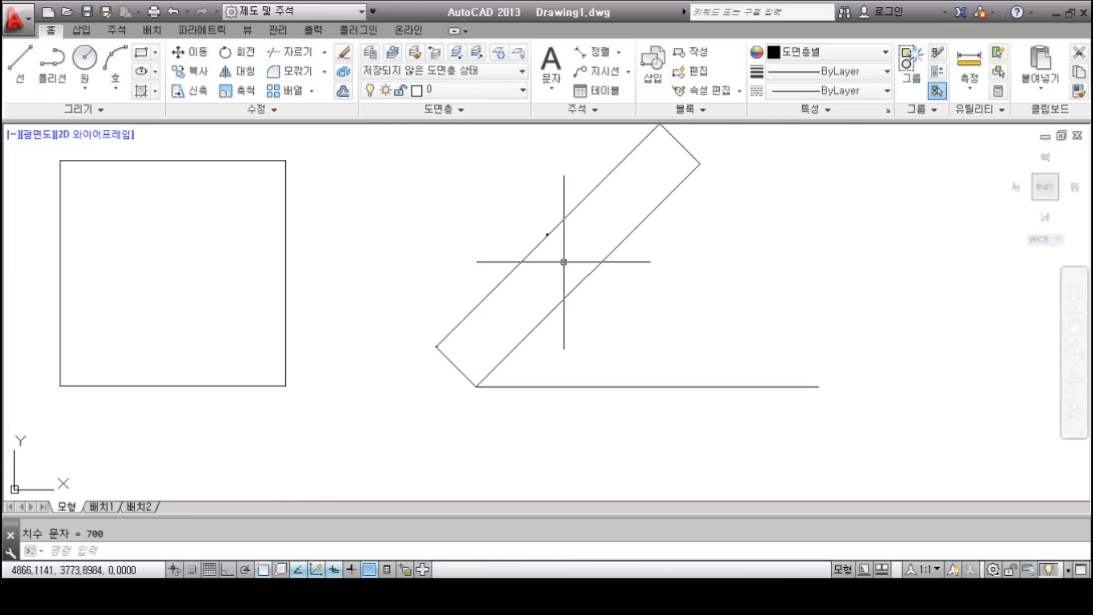
- Add an angular dimension between the horizontal line and the slanted line, placing its arc near their shared corner
click(620, 55)
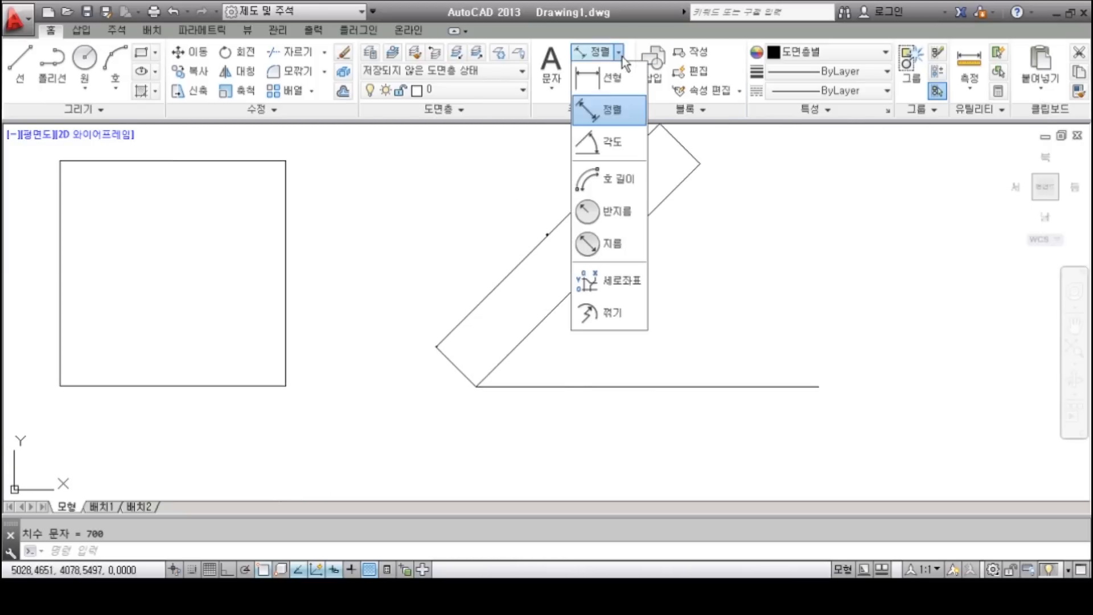
click(613, 142)
click(528, 386)
click(507, 355)
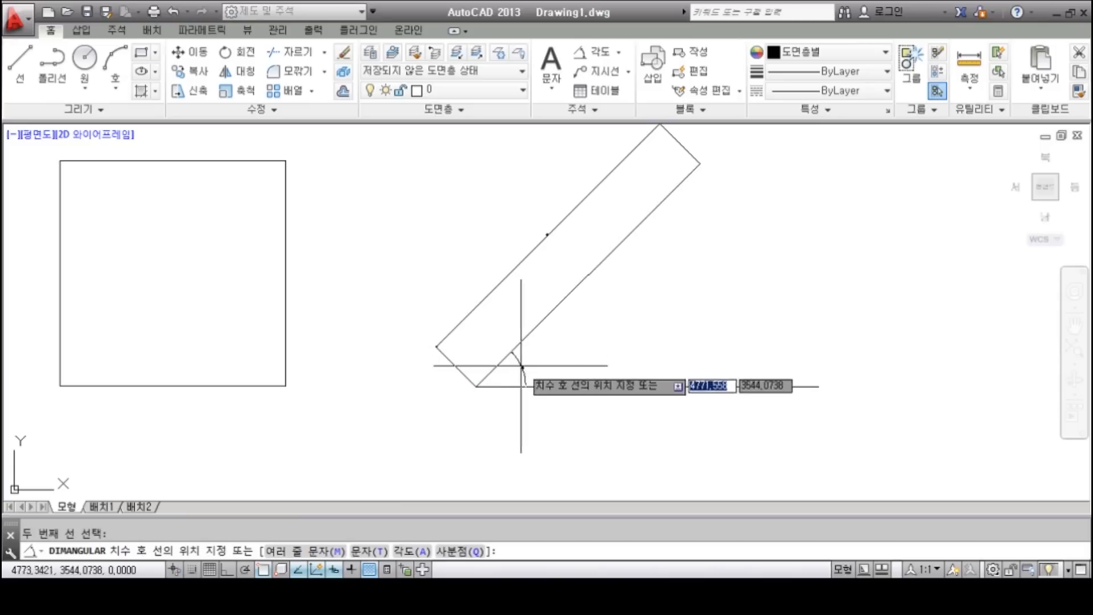
click(525, 368)
scroll(531, 376, up, 5)
scroll(504, 354, down, 4)
middle_drag(445, 360, 517, 308)
scroll(516, 350, up, 5)
scroll(518, 308, down, 3)
scroll(476, 305, down, 3)
middle_drag(561, 310, 534, 310)
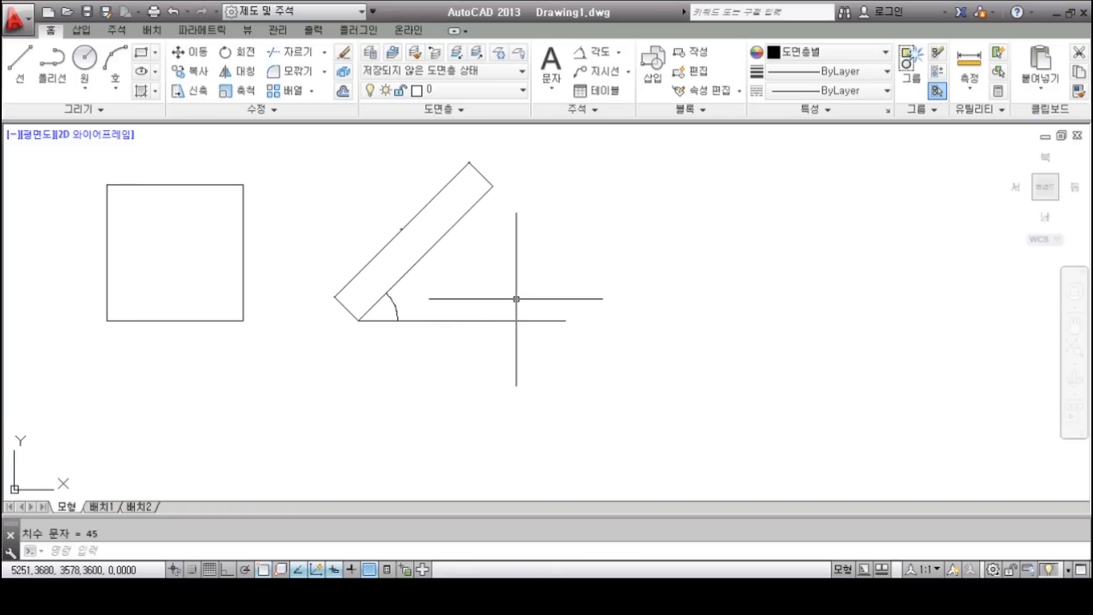
middle_drag(493, 299, 577, 288)
scroll(578, 288, down, 4)
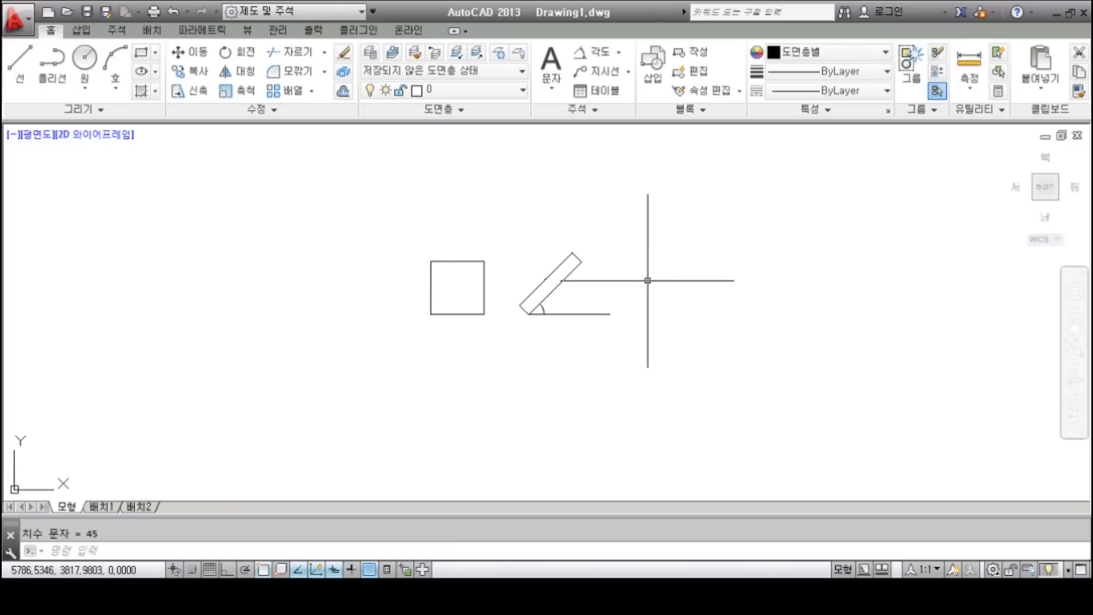
click(659, 352)
click(408, 238)
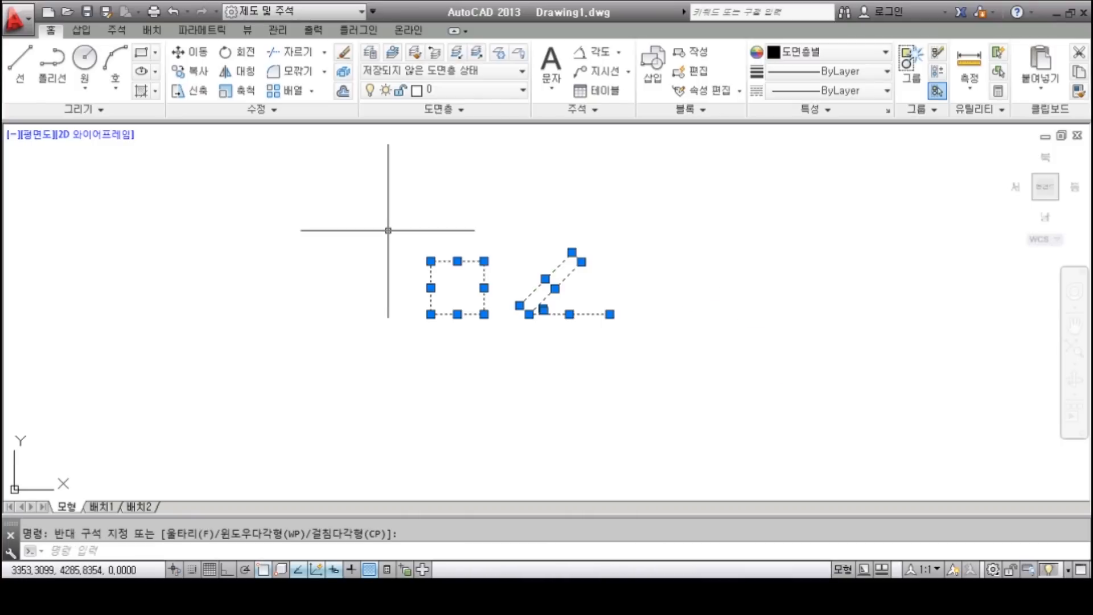
key(Escape)
click(391, 235)
click(652, 346)
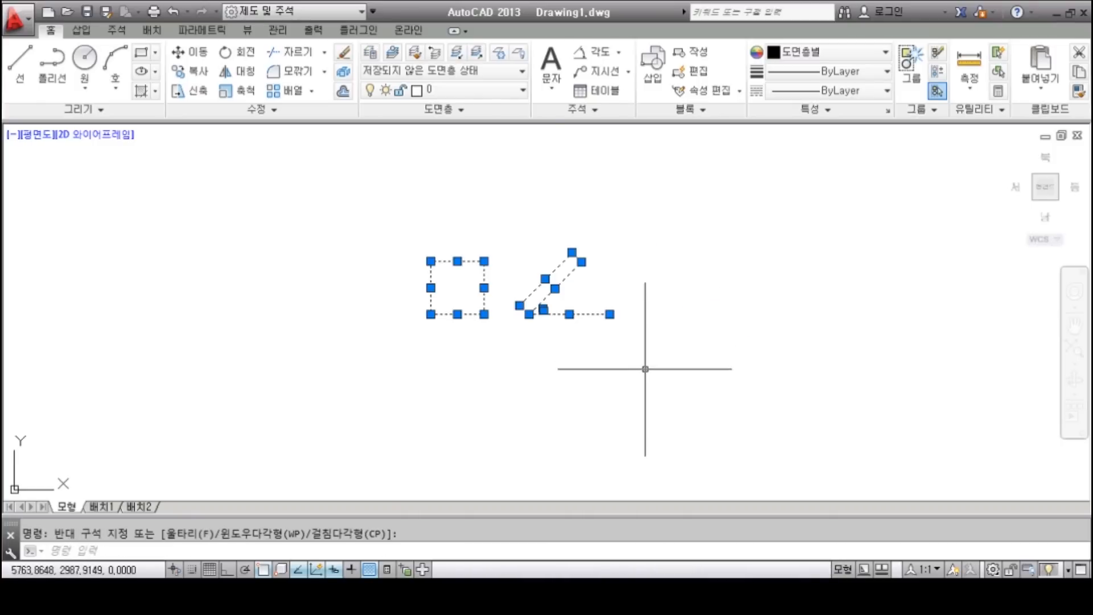
key(Escape)
- Delete the aligned dimension beside the slanted line
scroll(532, 345, up, 6)
click(609, 239)
click(562, 203)
key(Delete)
- Select the angular dimension between the horizontal and slanted lines
scroll(488, 279, down, 2)
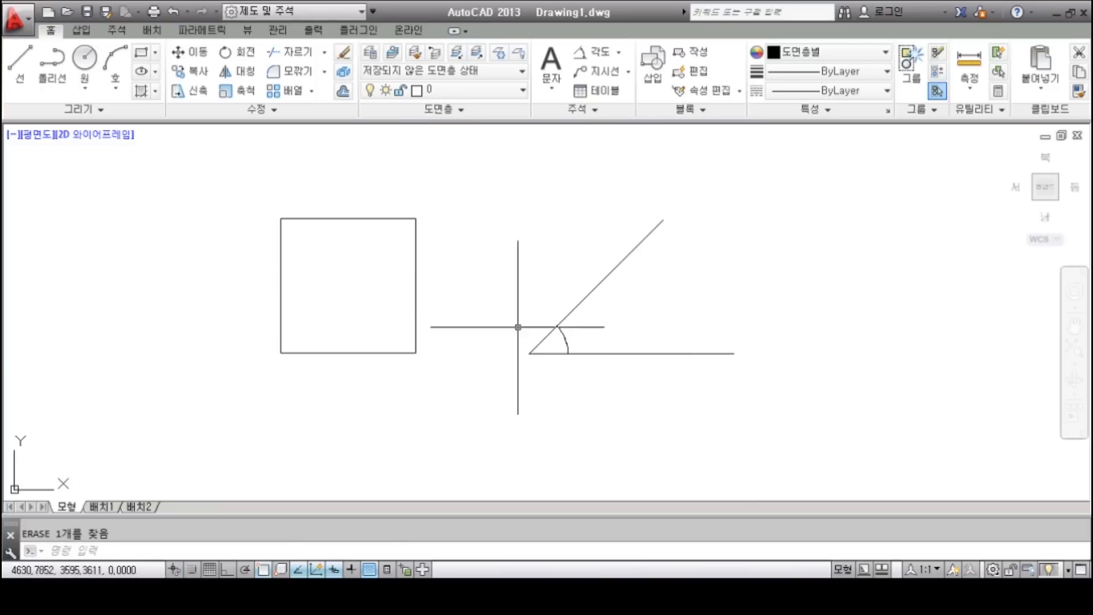
click(566, 341)
mouse_move(565, 340)
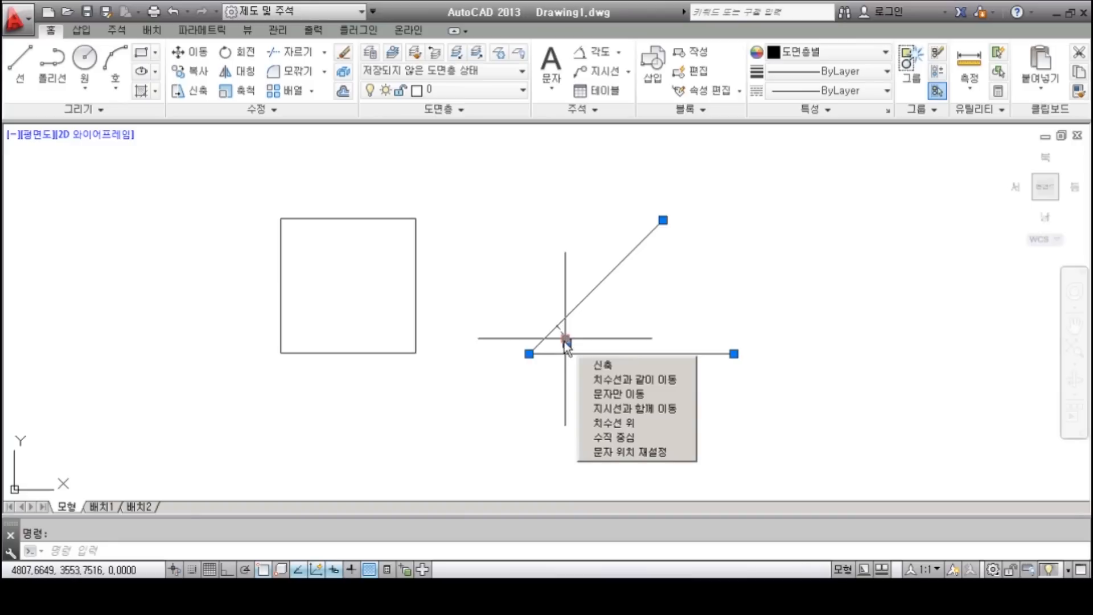
scroll(504, 315, down, 2)
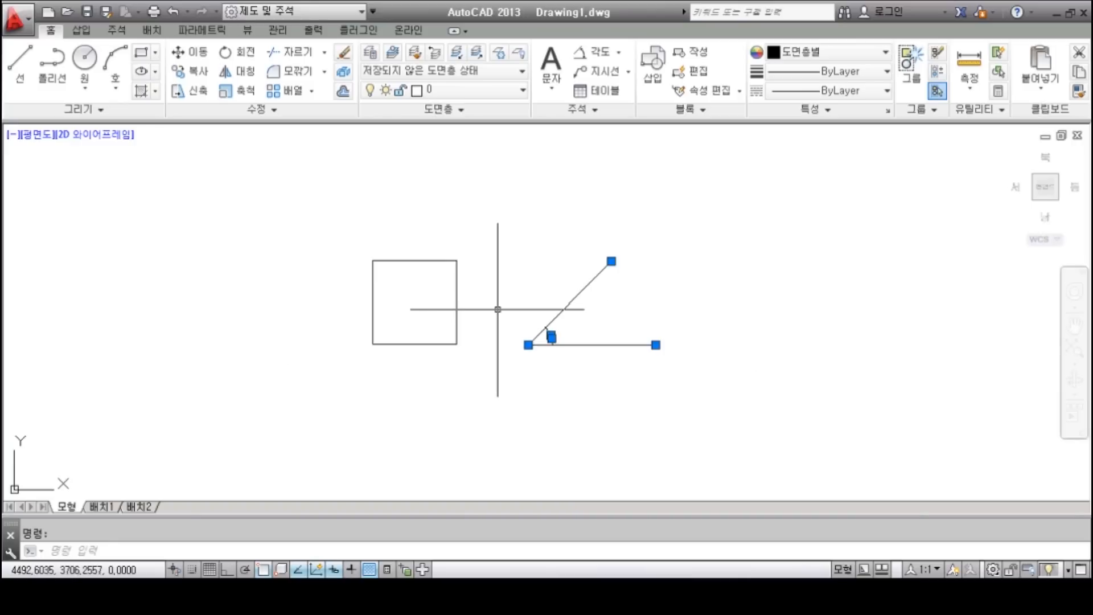